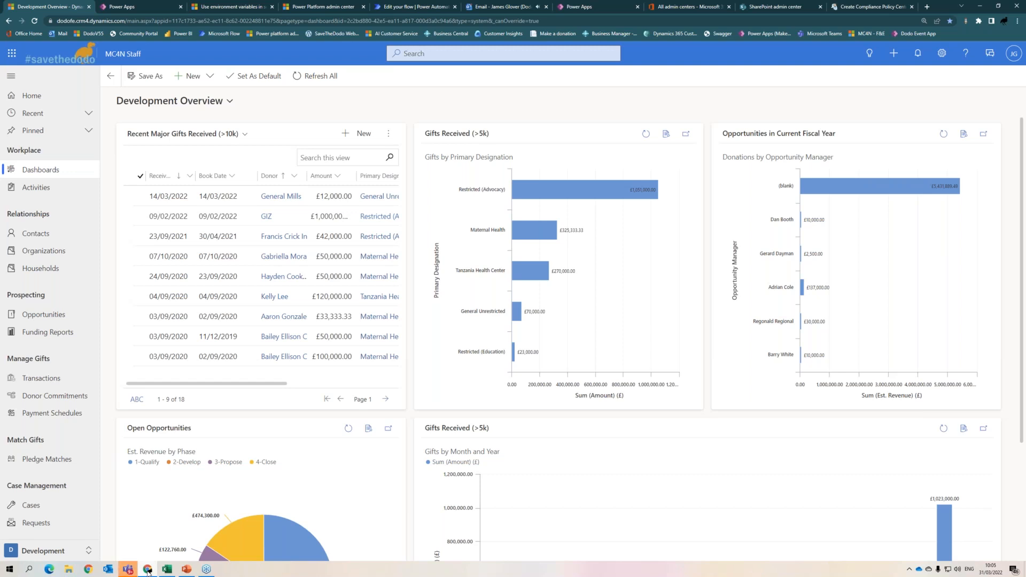
- Open the pinned contact's record from the Pinned list in the left sitemap
left_click(62, 118)
left_click(70, 308)
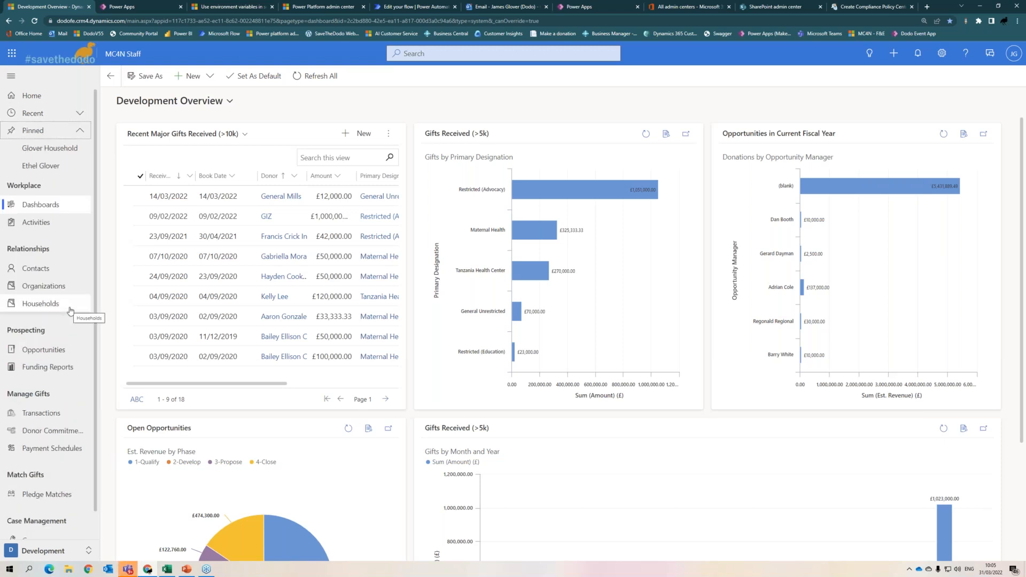
left_click(52, 170)
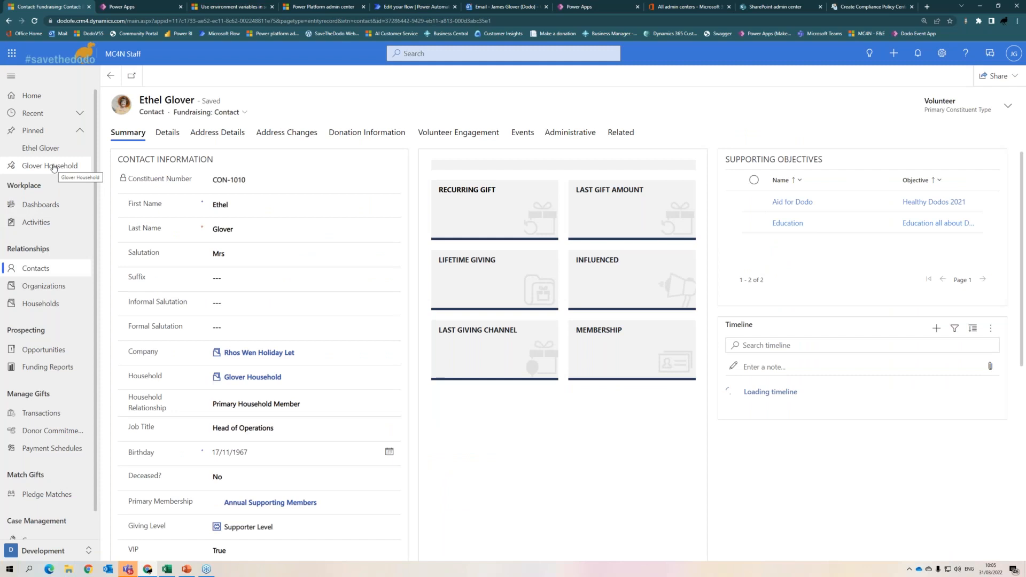
- Pin the All Opportunities view from the Recent list, then reopen the pinned contact
left_click(49, 167)
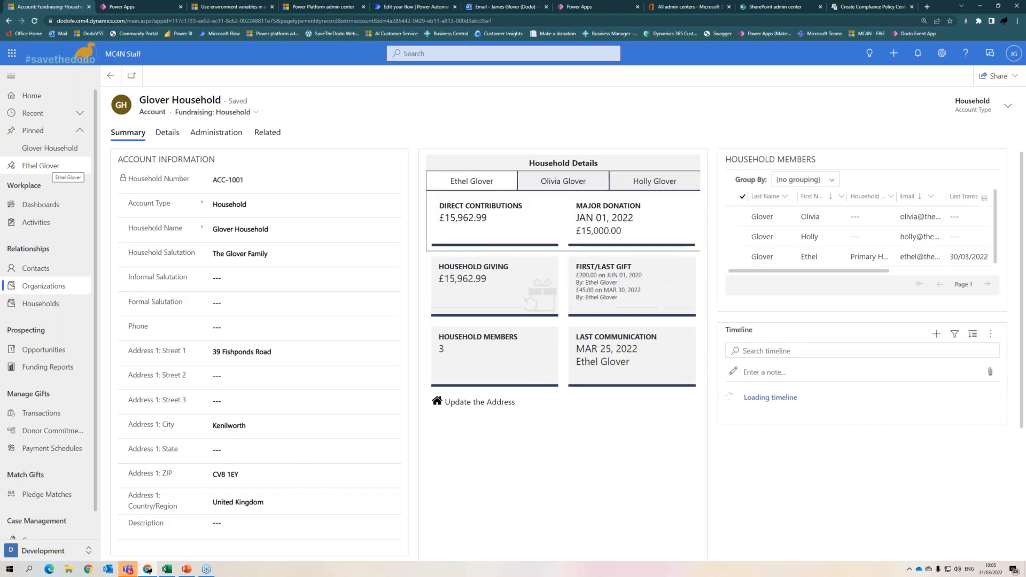
left_click(32, 113)
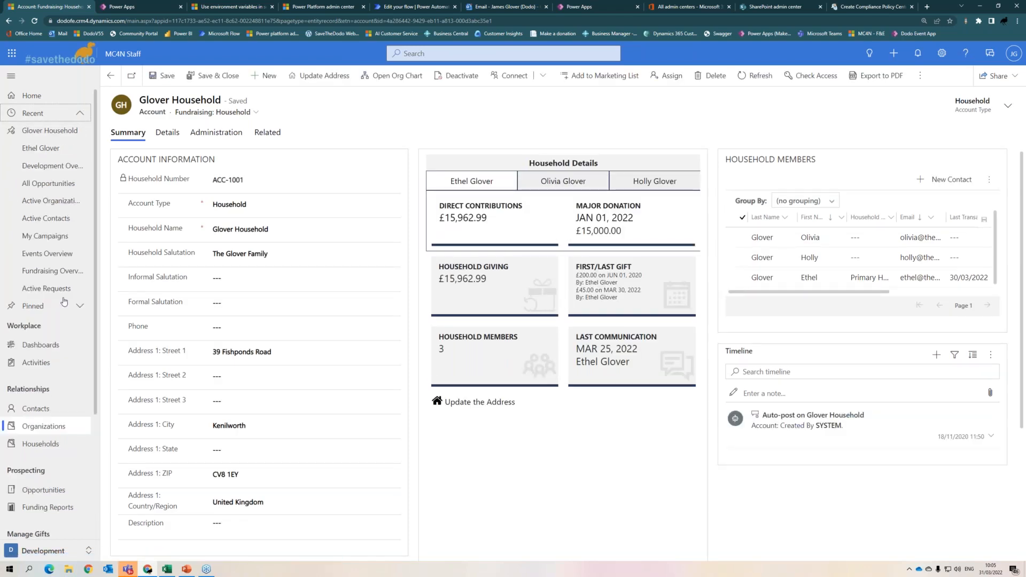
left_click(13, 187)
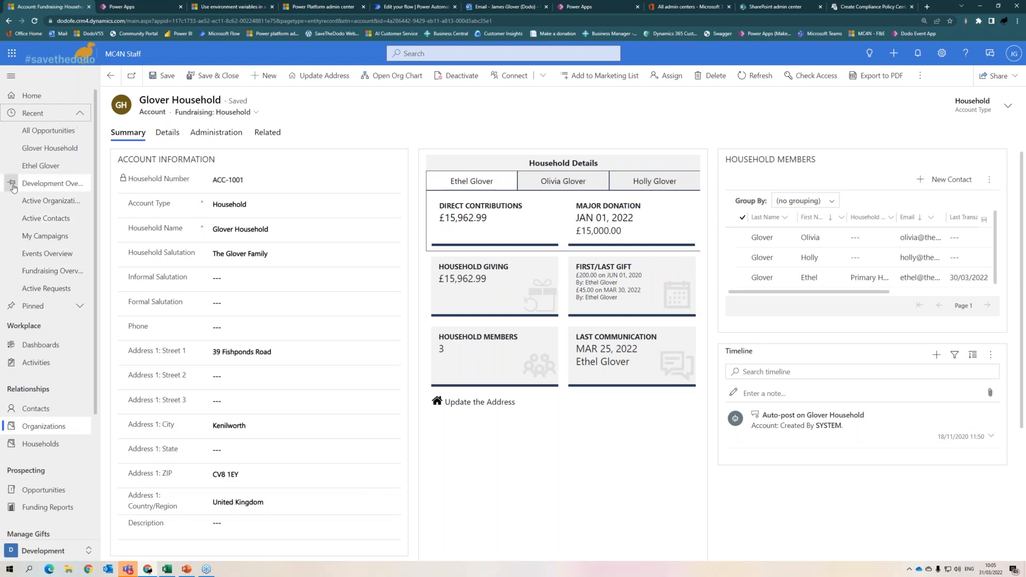
left_click(74, 305)
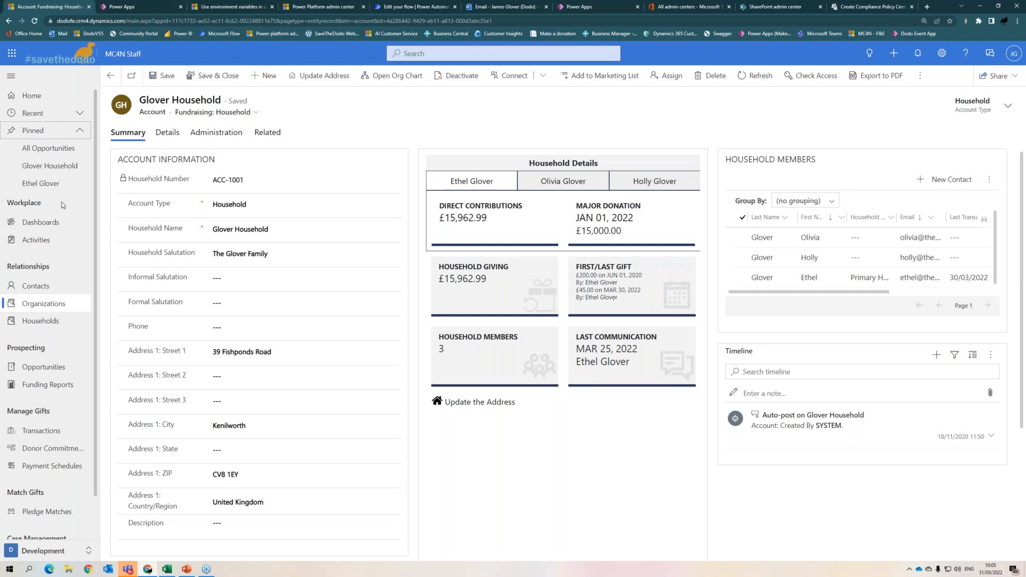
left_click(40, 183)
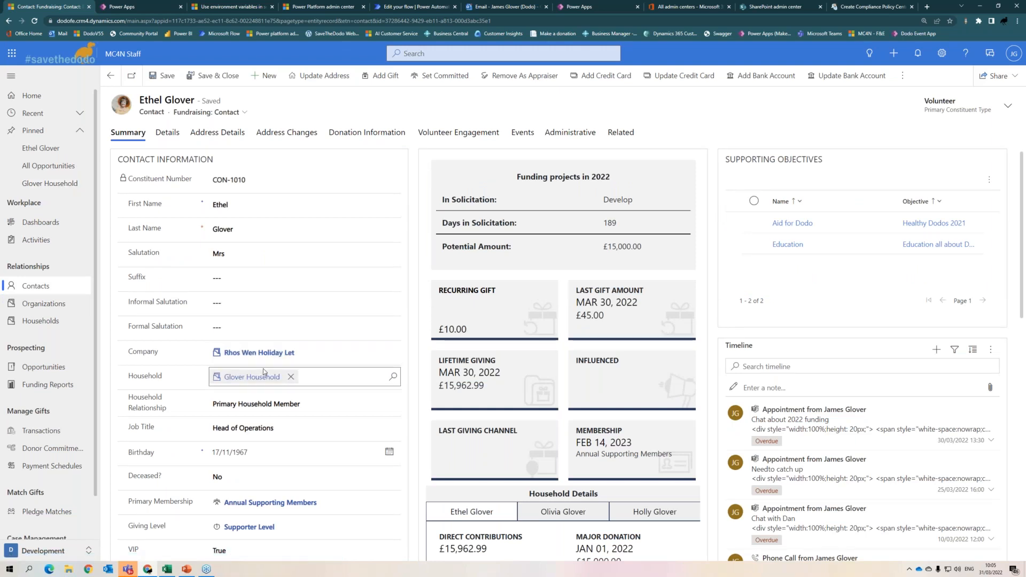
- Enter the contact's alternate email address in Contact Details and save the record
scroll(263, 374, "down", 1)
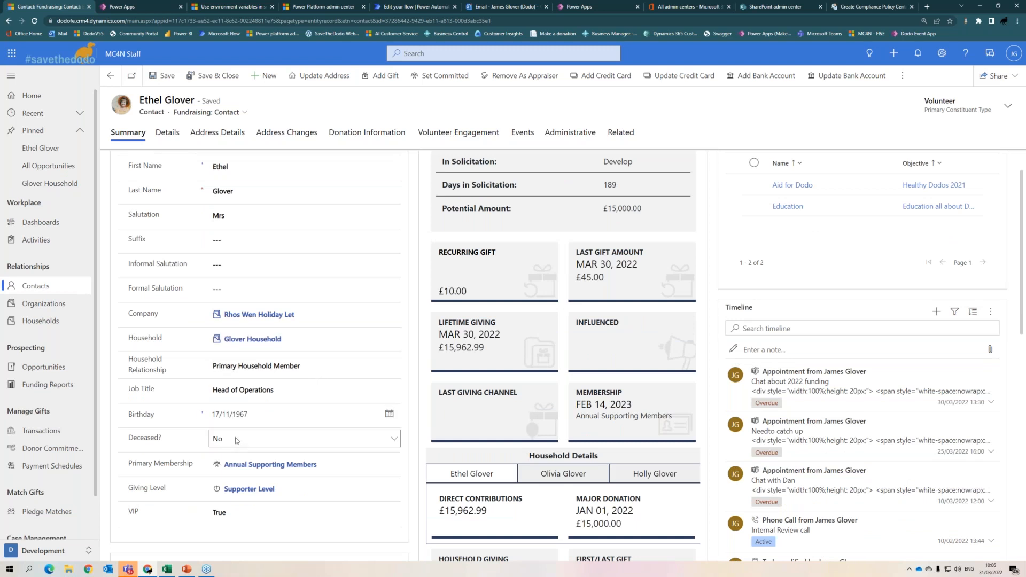
scroll(236, 440, "down", 3)
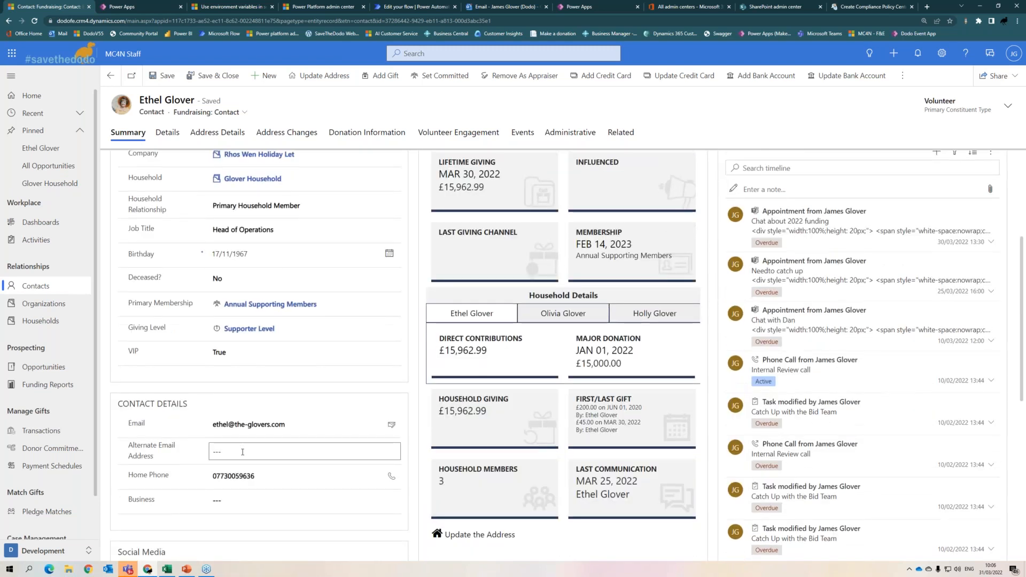
left_click(242, 452)
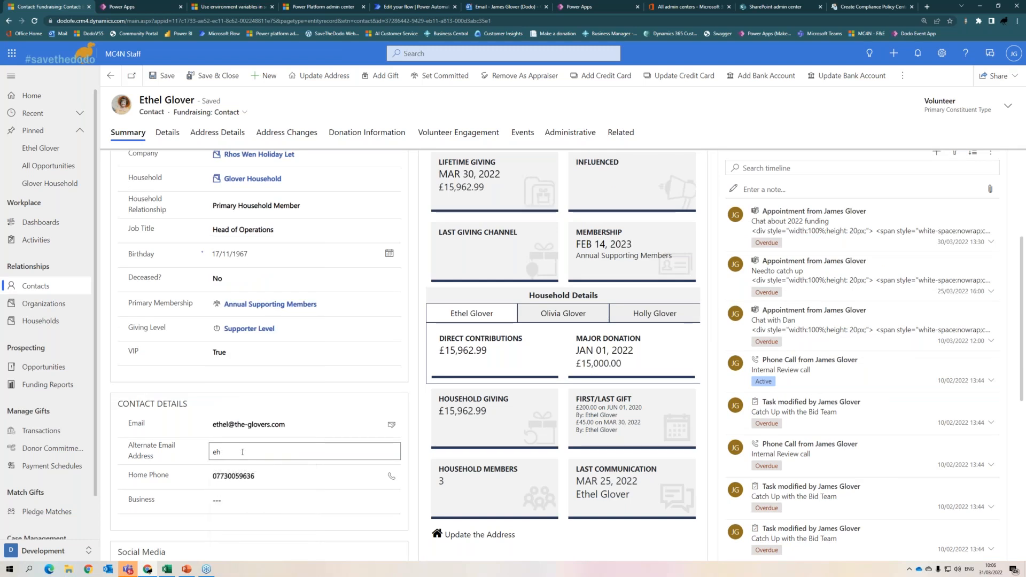
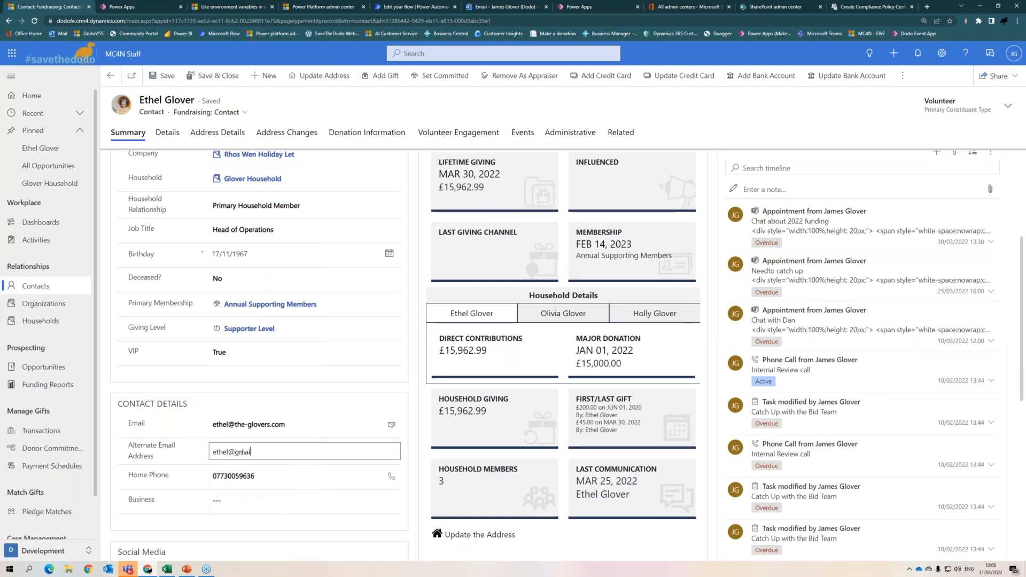
key("Tab")
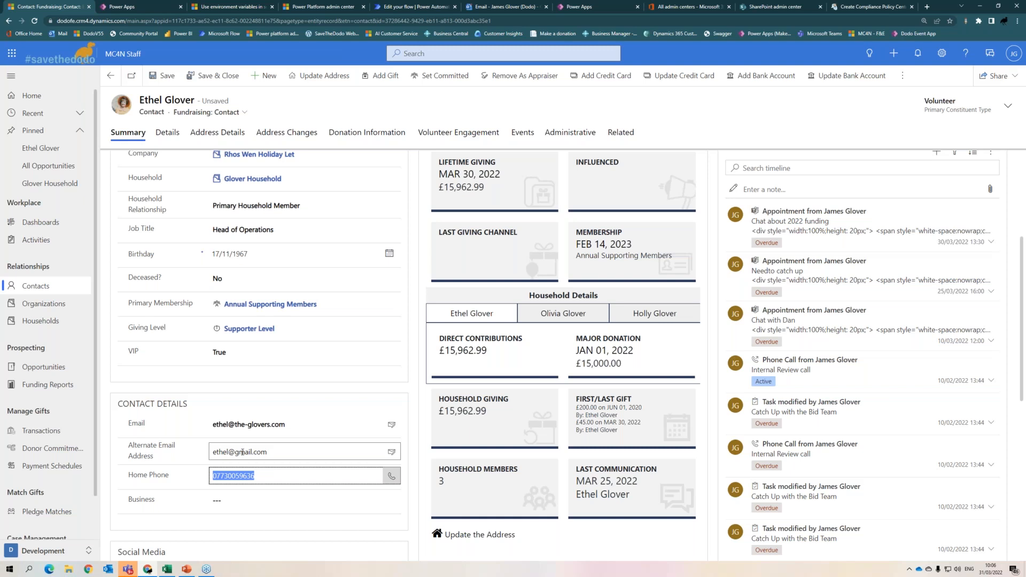
key("ctrl+s")
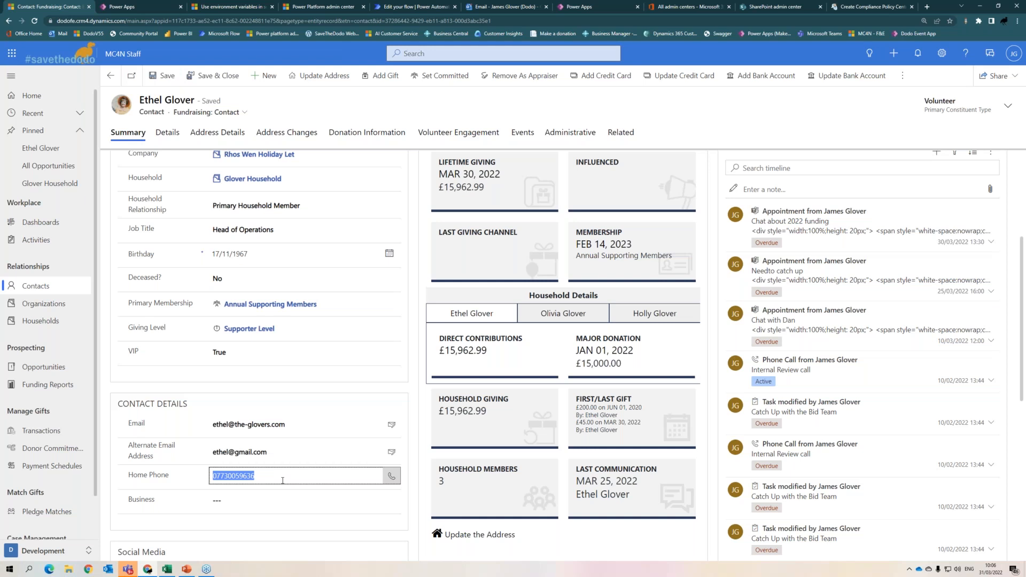
scroll(454, 444, "up", 2)
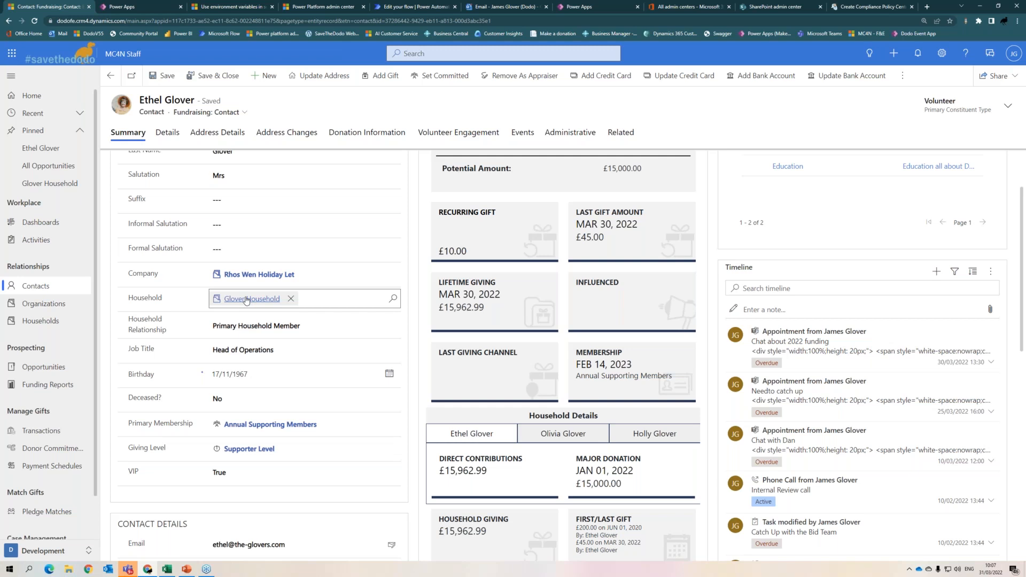
- Open the contact's linked household in a new tab, view it, and return
left_click(246, 299, "ctrl")
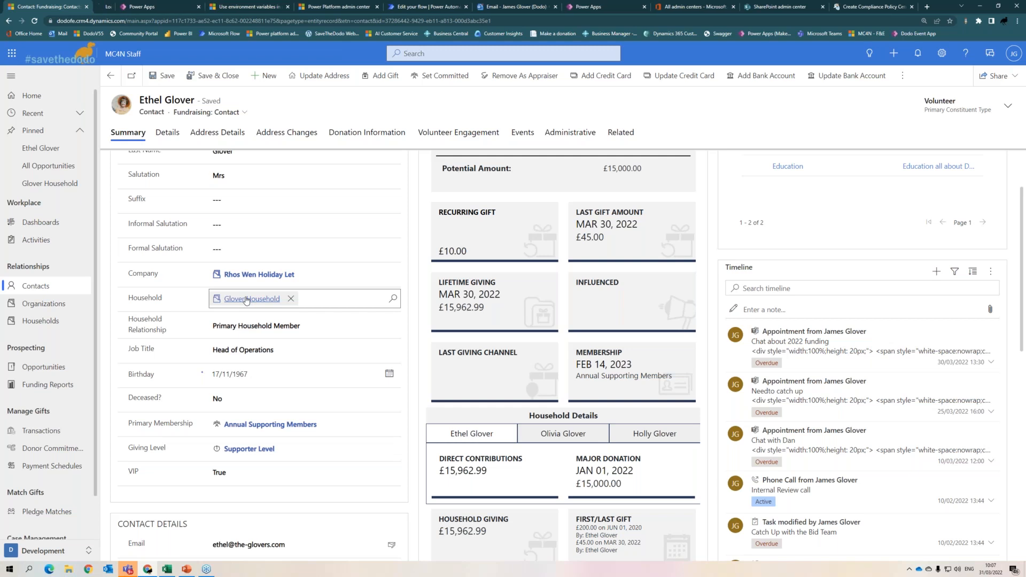
left_click(128, 7)
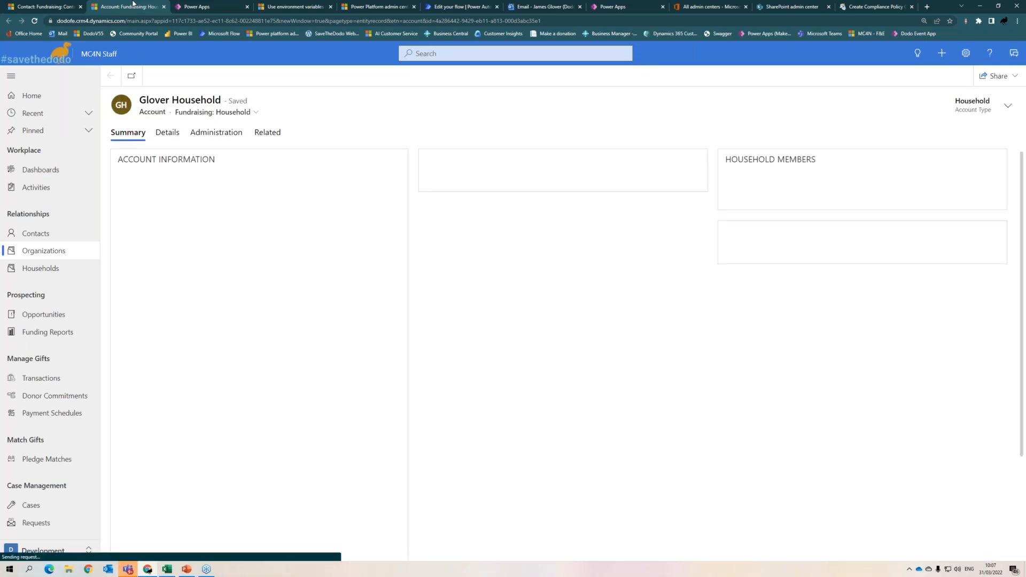
left_click(48, 8)
left_click(109, 6)
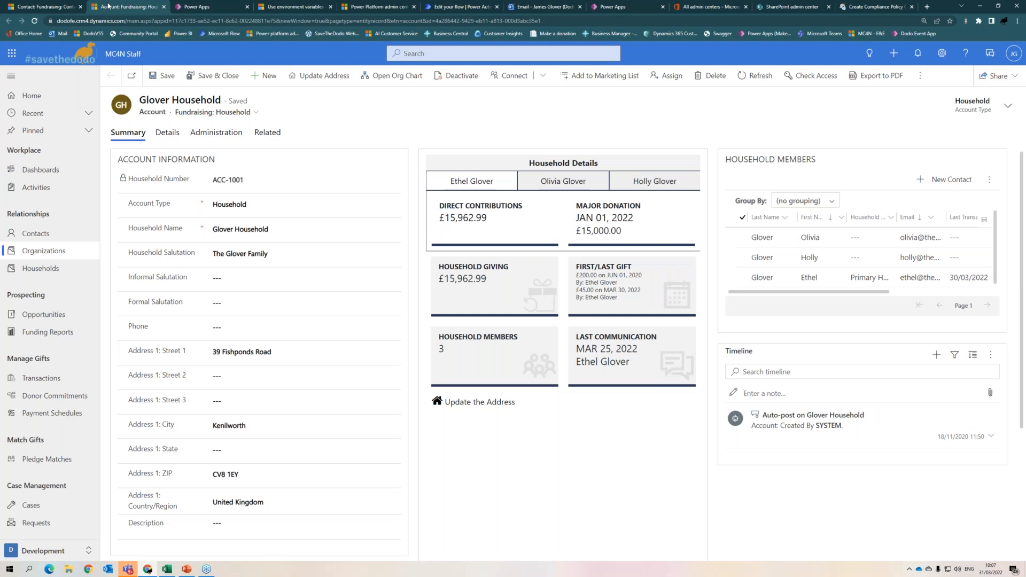
left_click(43, 6)
- Open the Rhos Wen Holiday Let company in a new tab, view it, and return
left_click(244, 276, "ctrl")
left_click(190, 7)
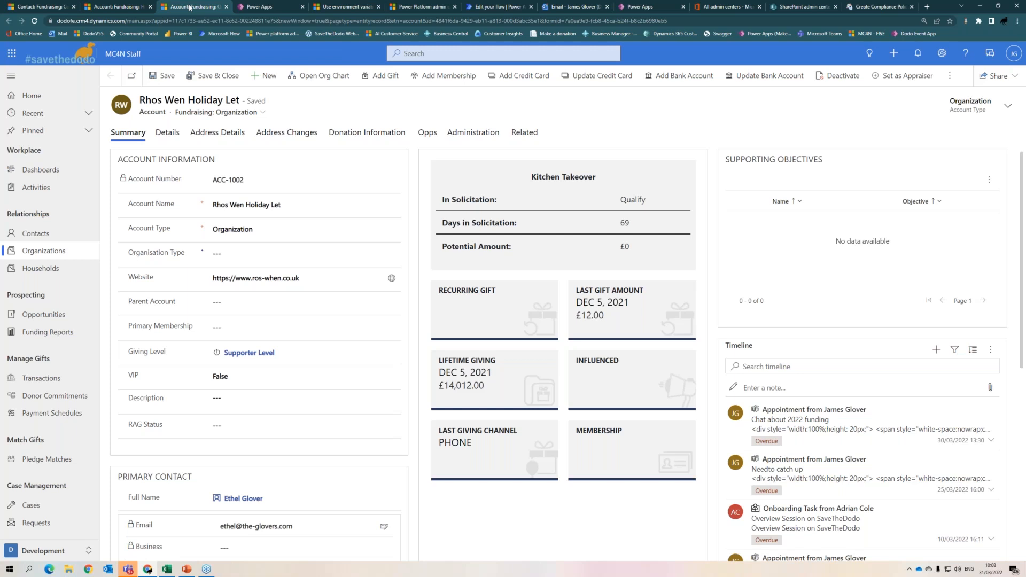
left_click(31, 7)
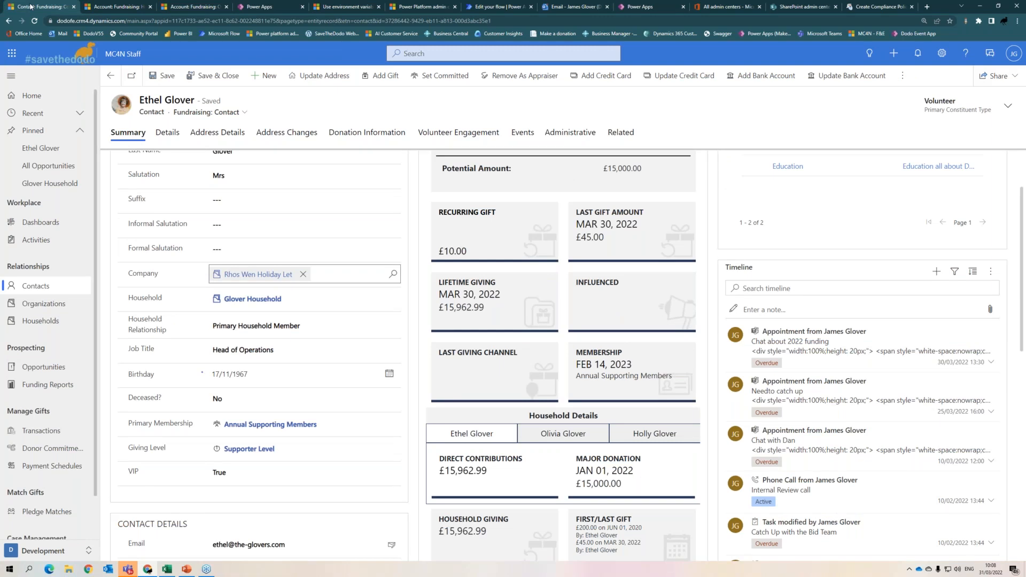
- Go back to the Glover Household record, pop it into its own window, then close it
left_click(108, 79)
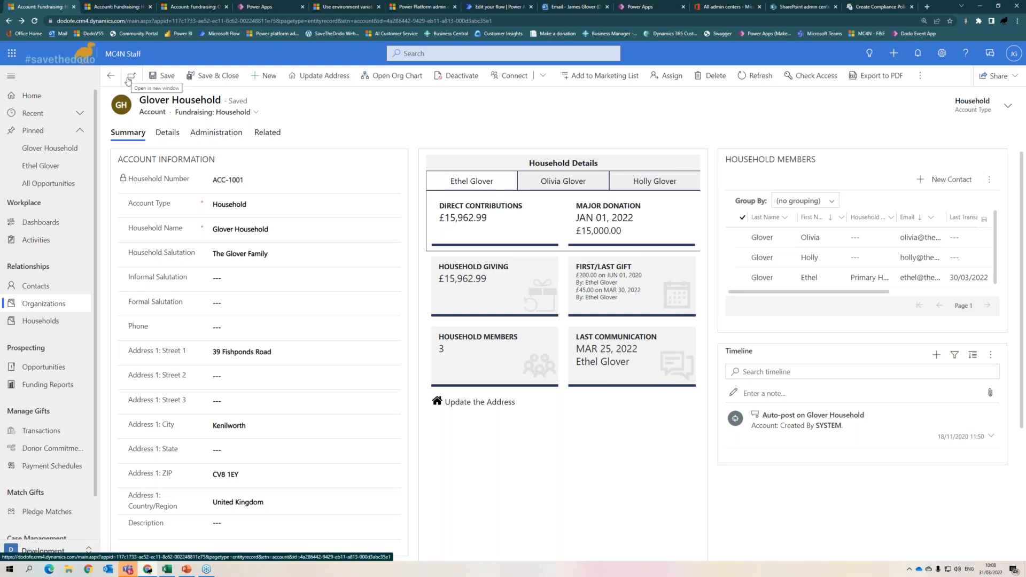
left_click(131, 79)
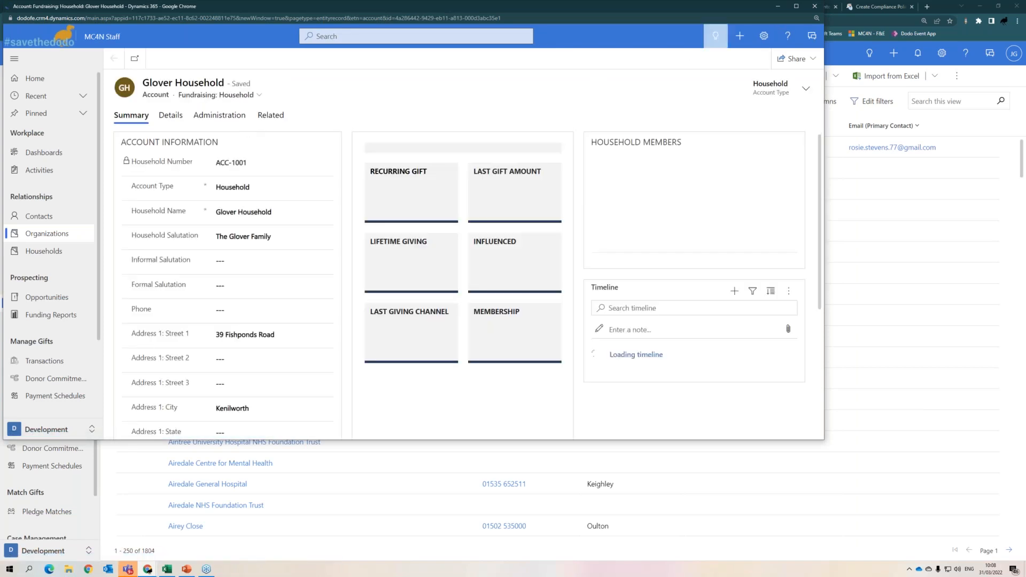
left_click(815, 6)
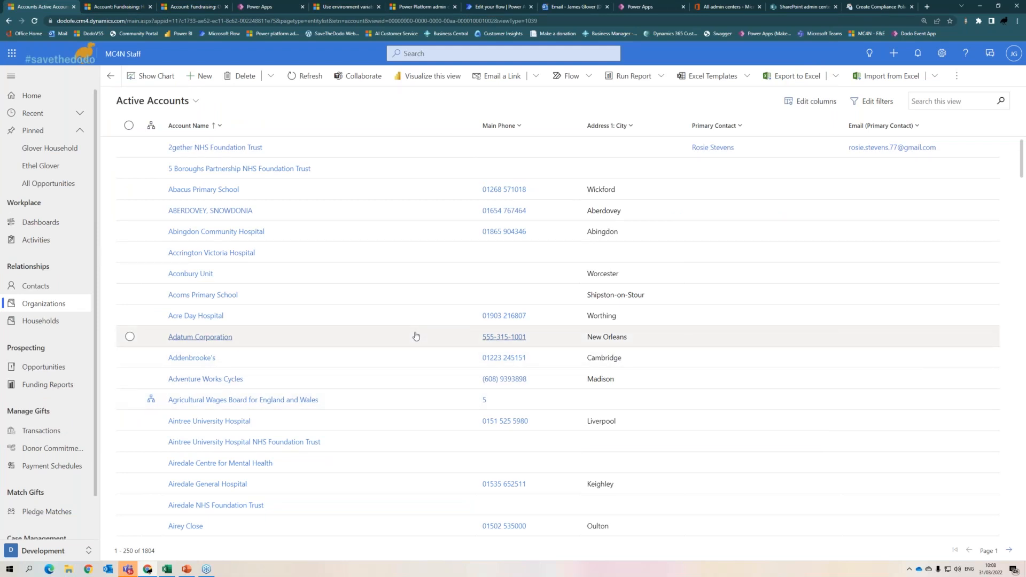
- Open All Opportunities, check the Status and Pipeline Phase column menus, and show the chart
left_click(42, 366)
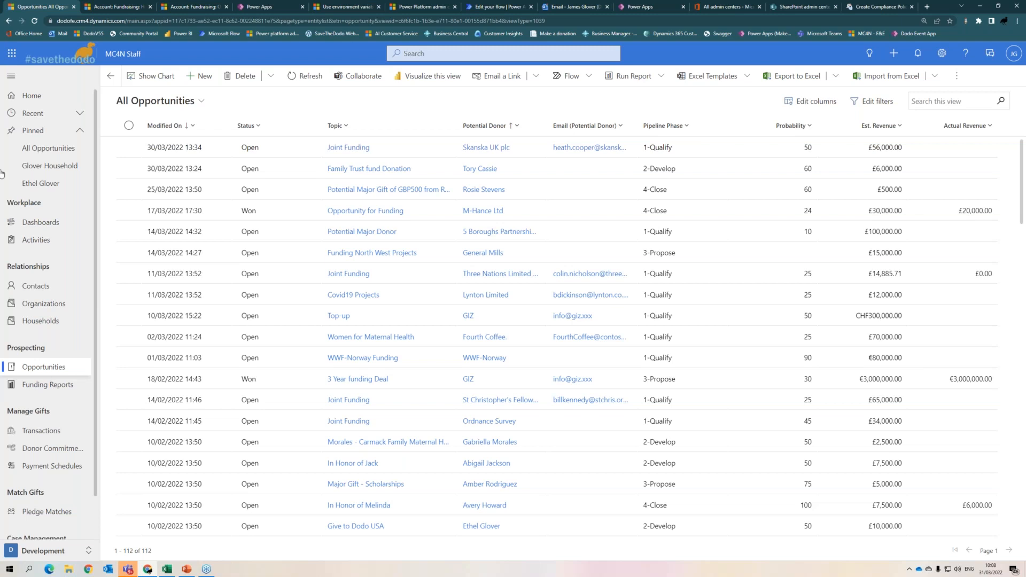
left_click(258, 127)
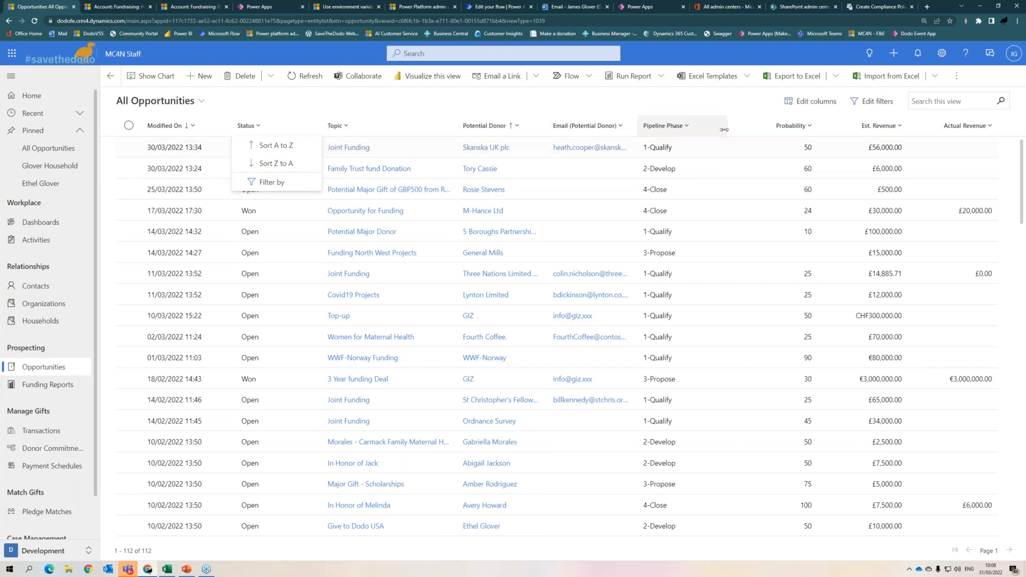
left_click(686, 126)
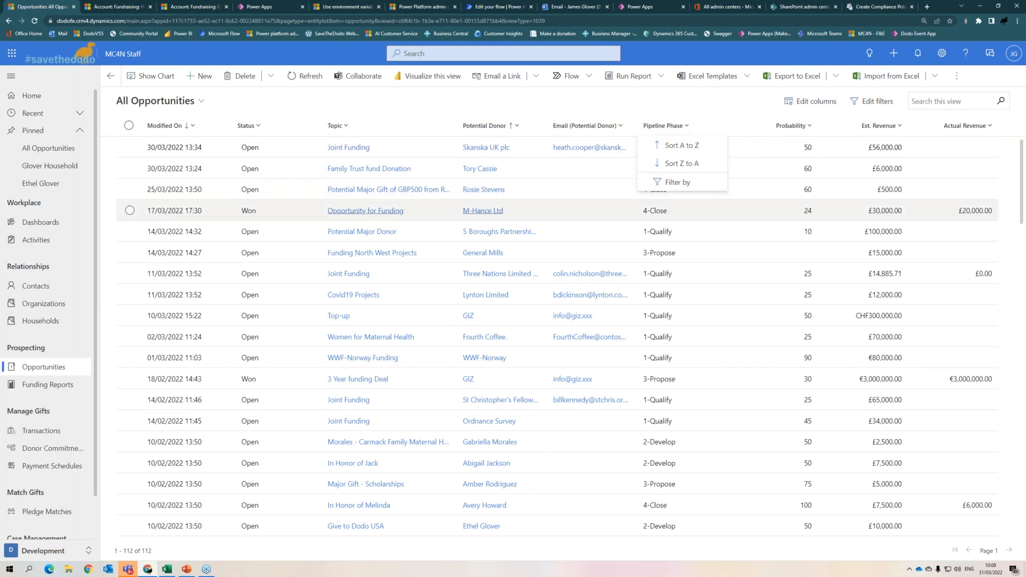
left_click(156, 79)
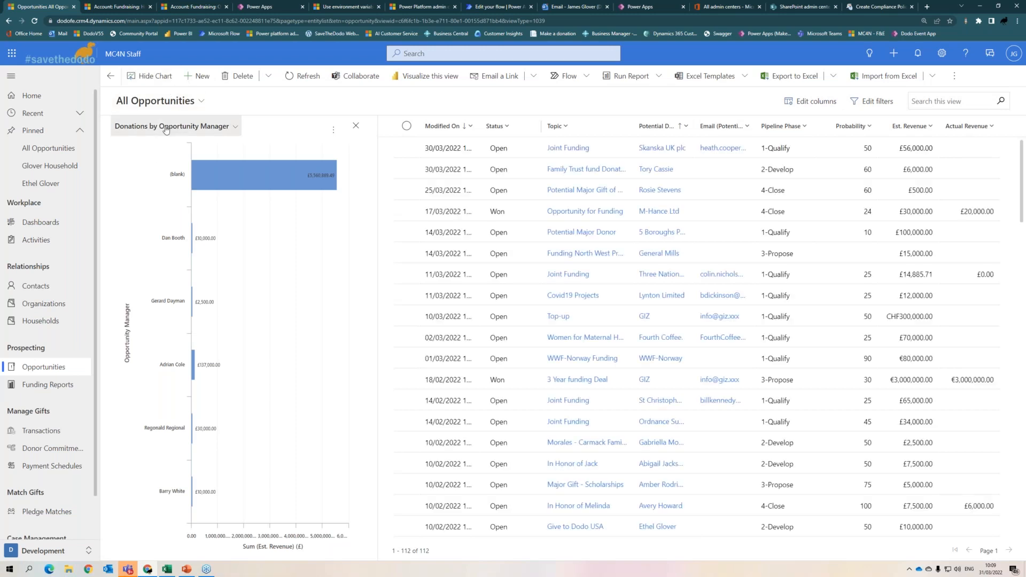
- Switch the chart to Opportunities by Stage and drill into the 1-Qualify slice
left_click(163, 128)
left_click(171, 191)
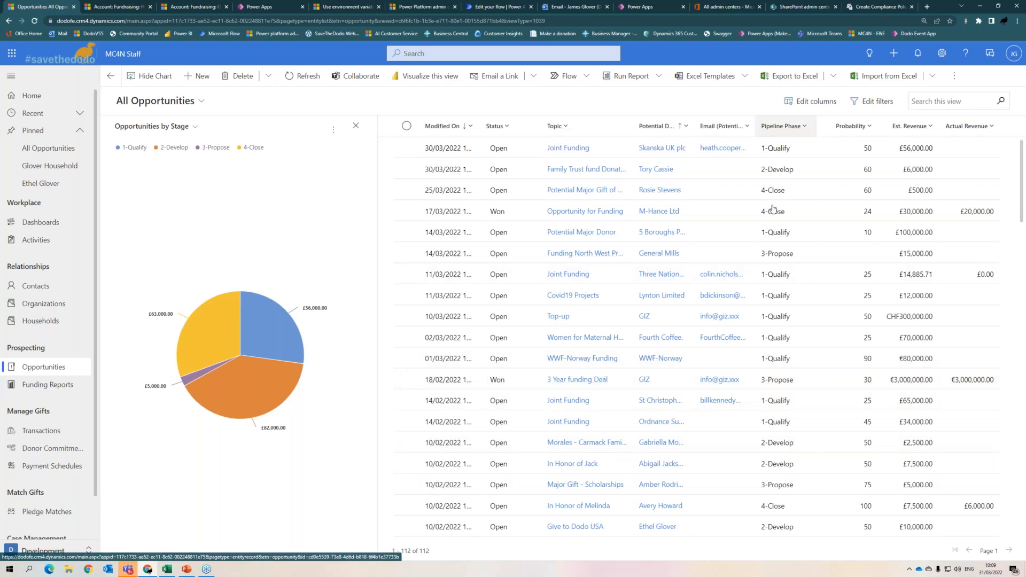
left_click(285, 332)
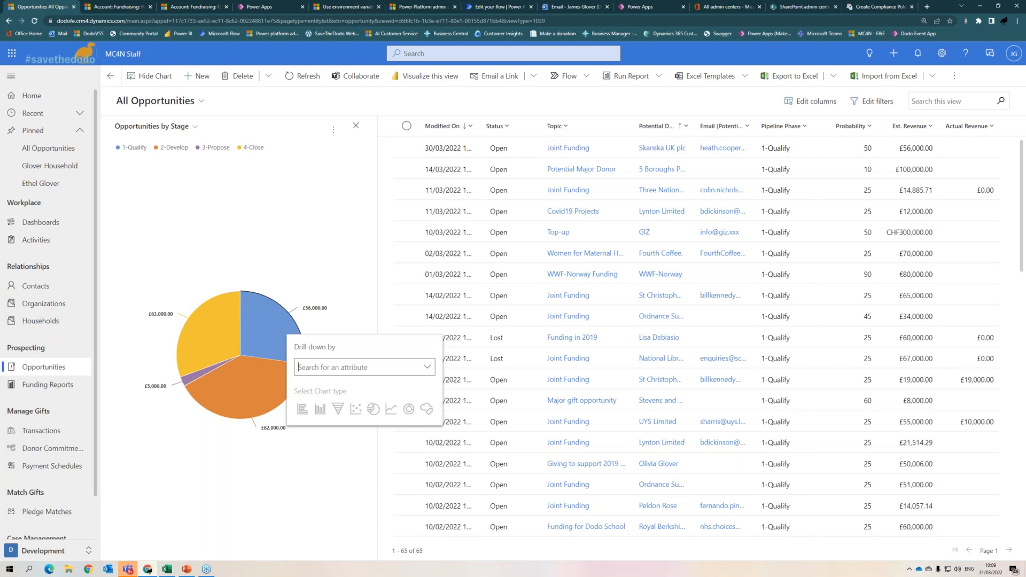
- Drill 1-Qualify down by Probability and display it as a bar chart
left_click(427, 367)
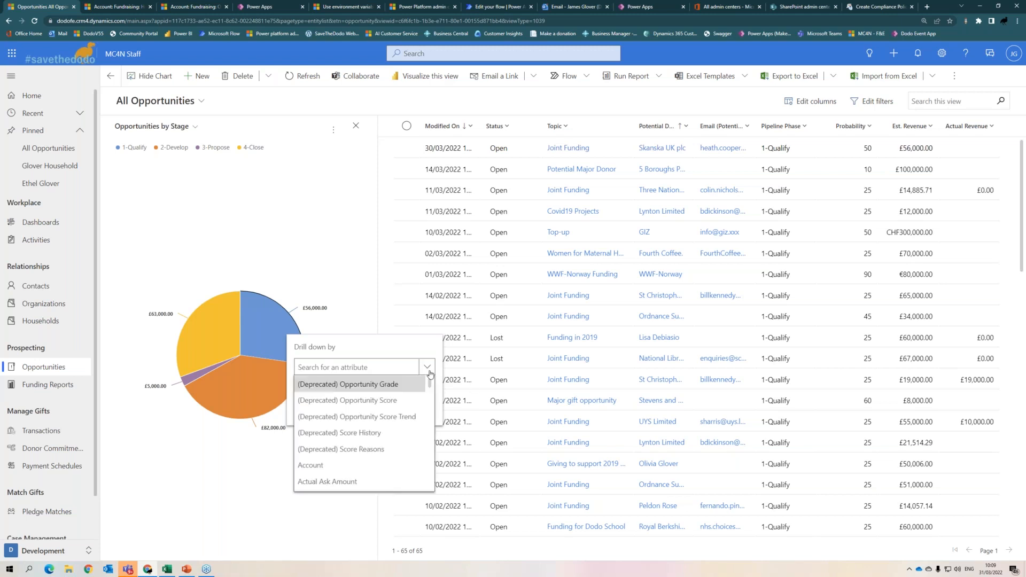
scroll(360, 410, "down", 15)
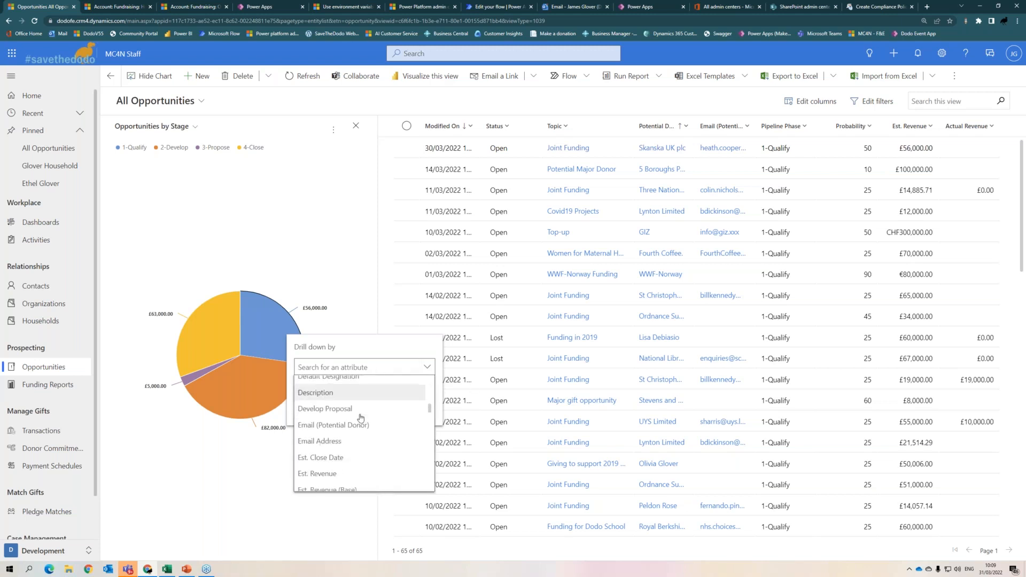
scroll(361, 418, "down", 12)
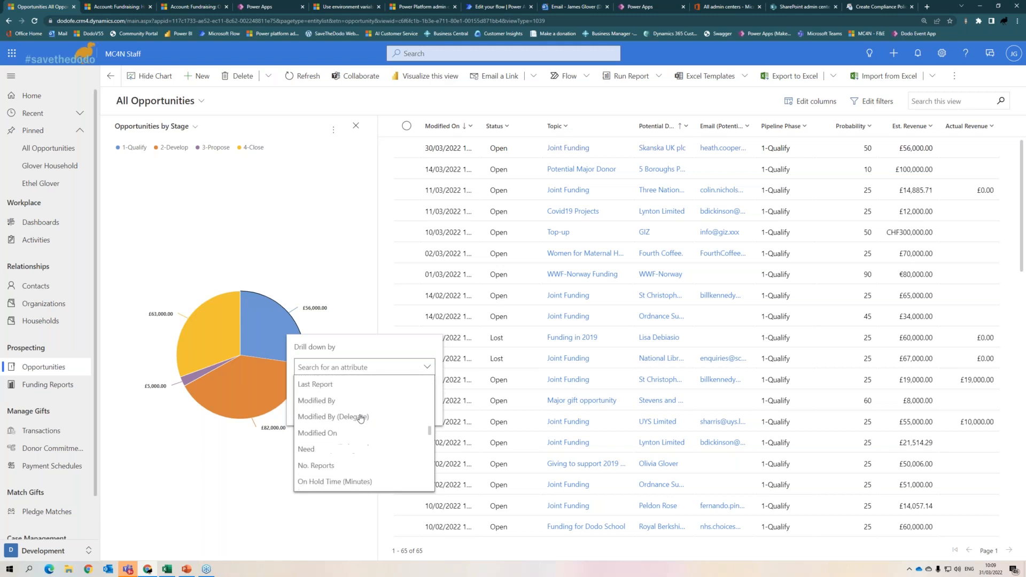
scroll(360, 418, "down", 10)
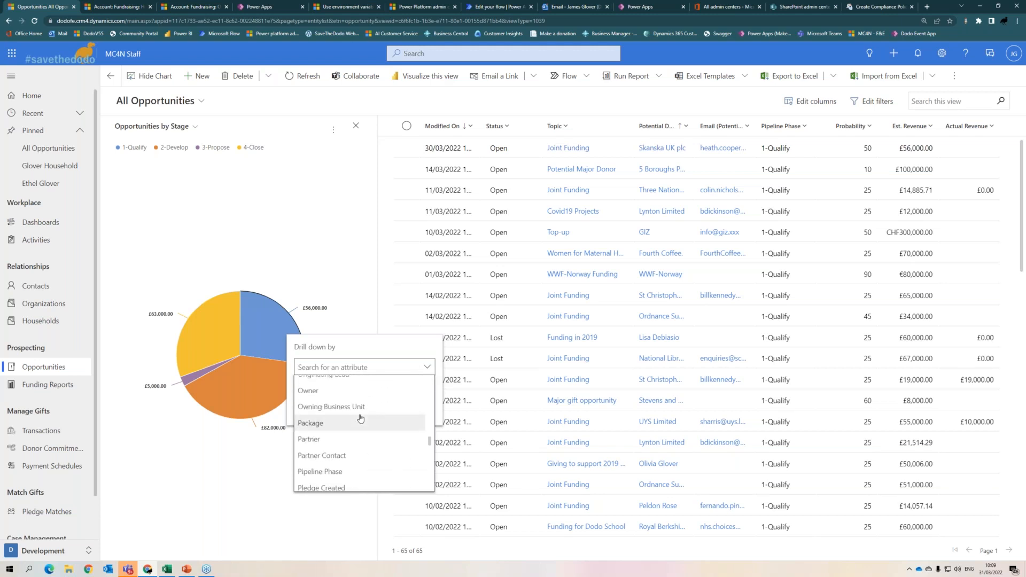
scroll(363, 449, "down", 2)
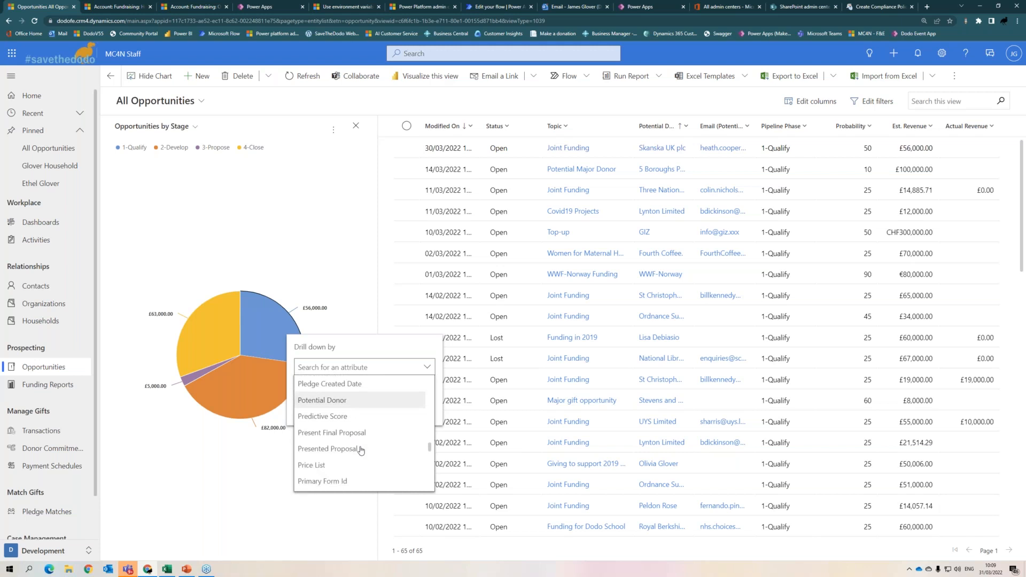
scroll(369, 449, "down", 3)
left_click(321, 448)
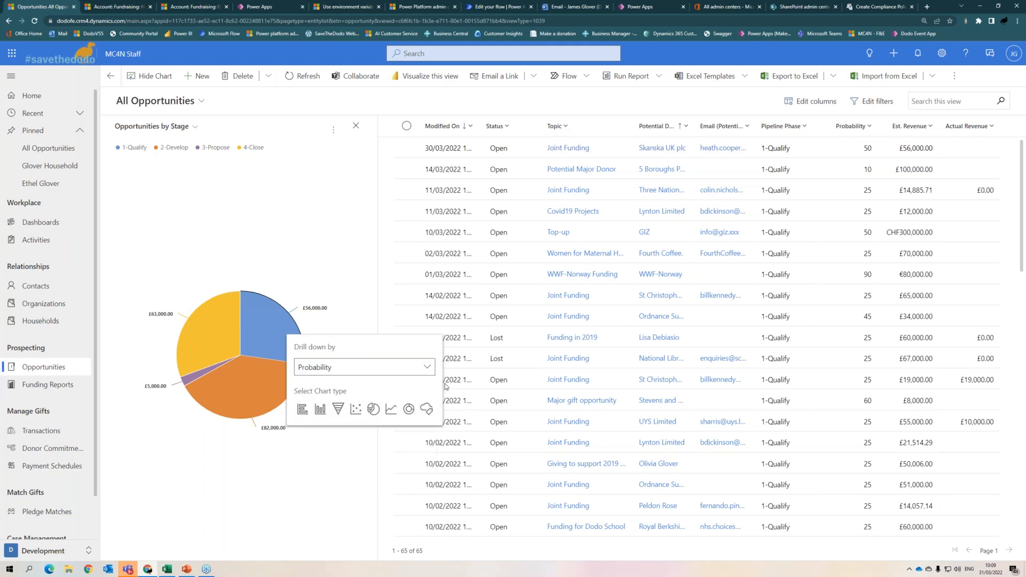
left_click(303, 410)
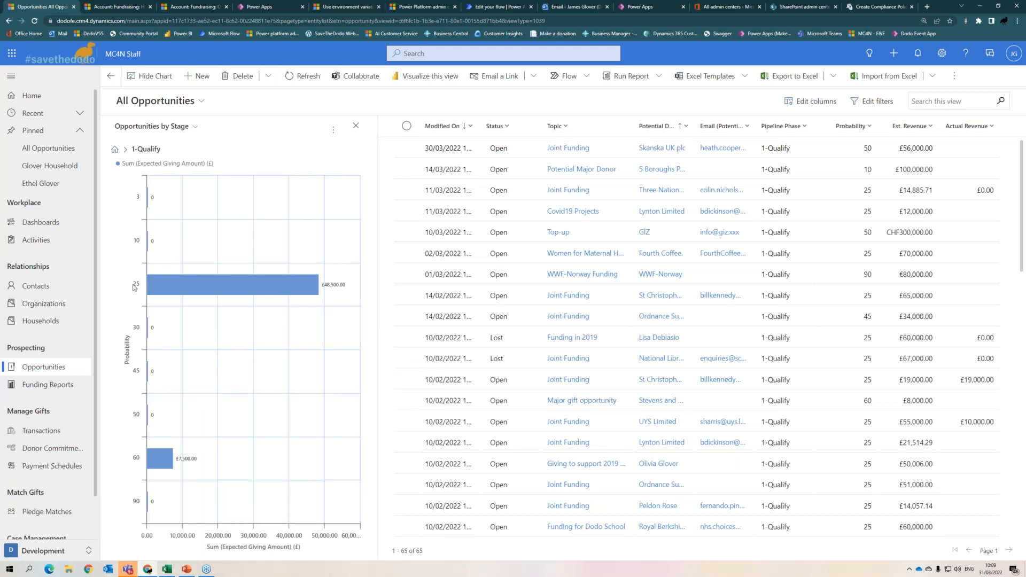
- Drill into the 60 probability bar, then reload the full Opportunities list
left_click(155, 467)
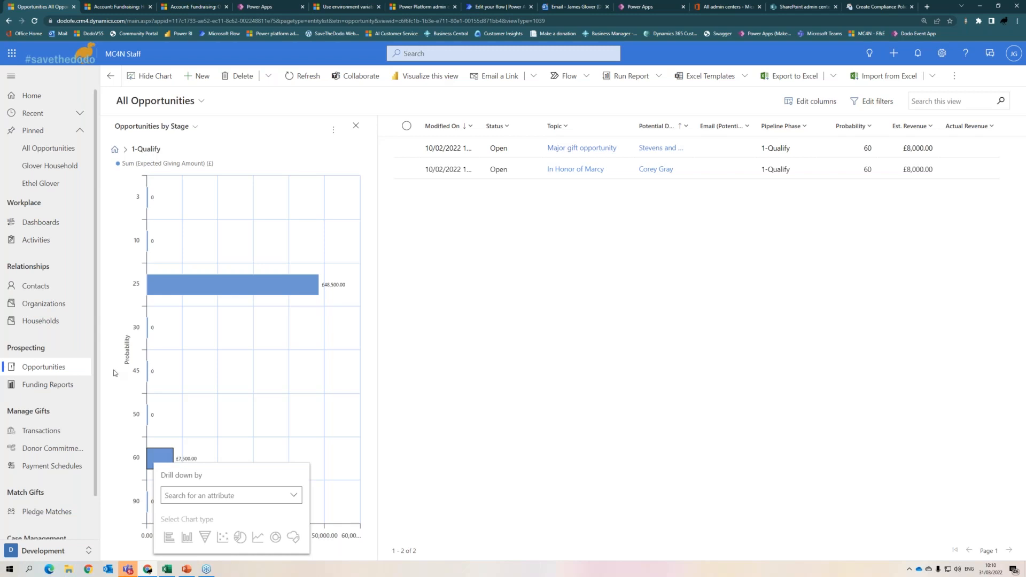
left_click(33, 369)
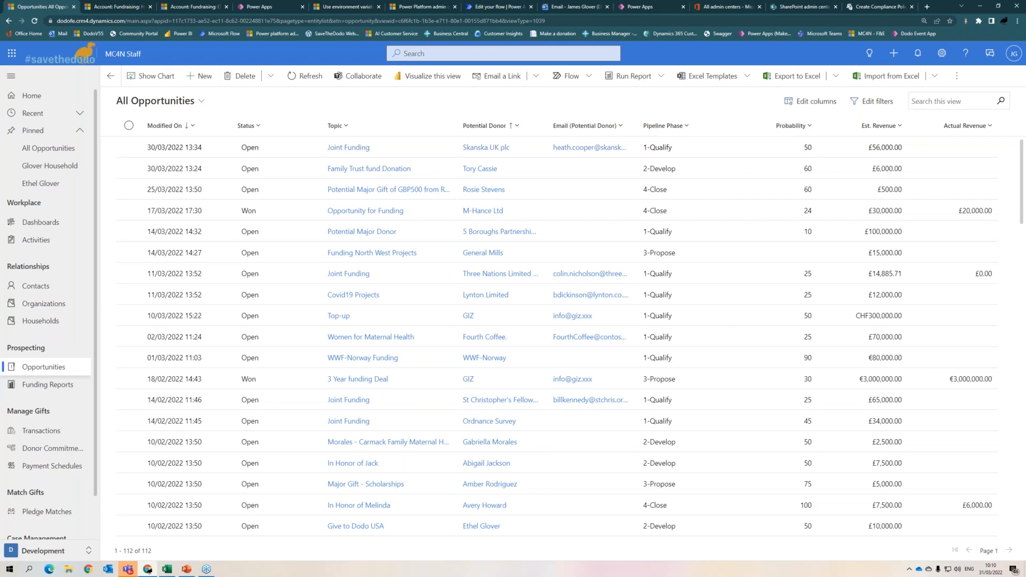
- Filter the Status column to Open and select all 107 remaining opportunities
left_click(248, 127)
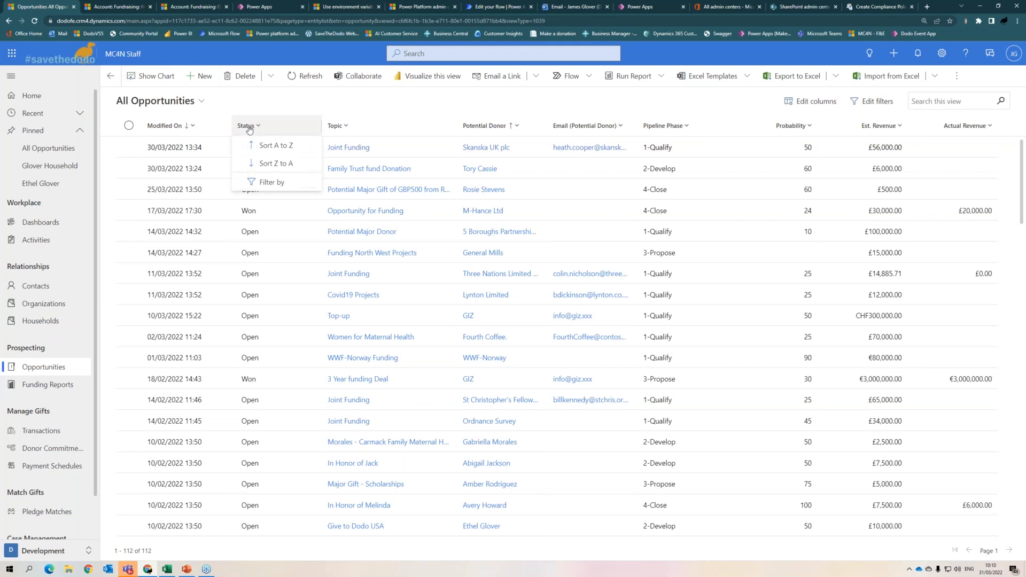
left_click(278, 183)
left_click(346, 200)
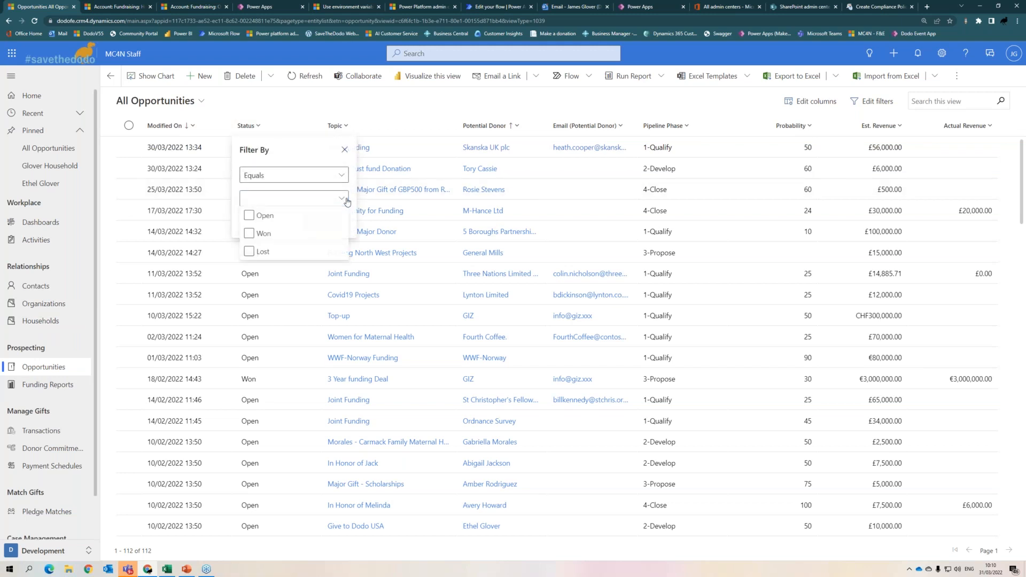
left_click(262, 217)
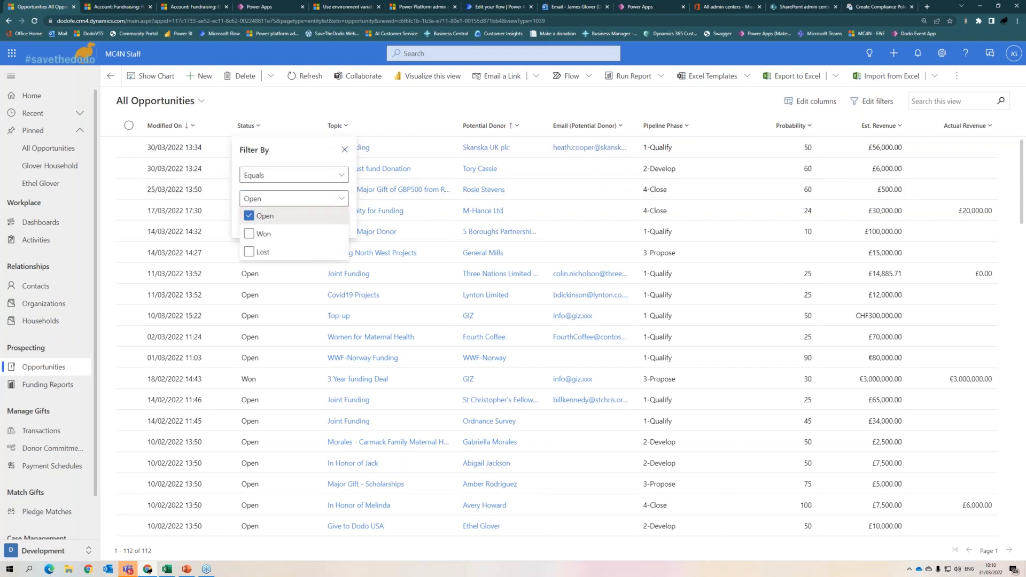
left_click(320, 222)
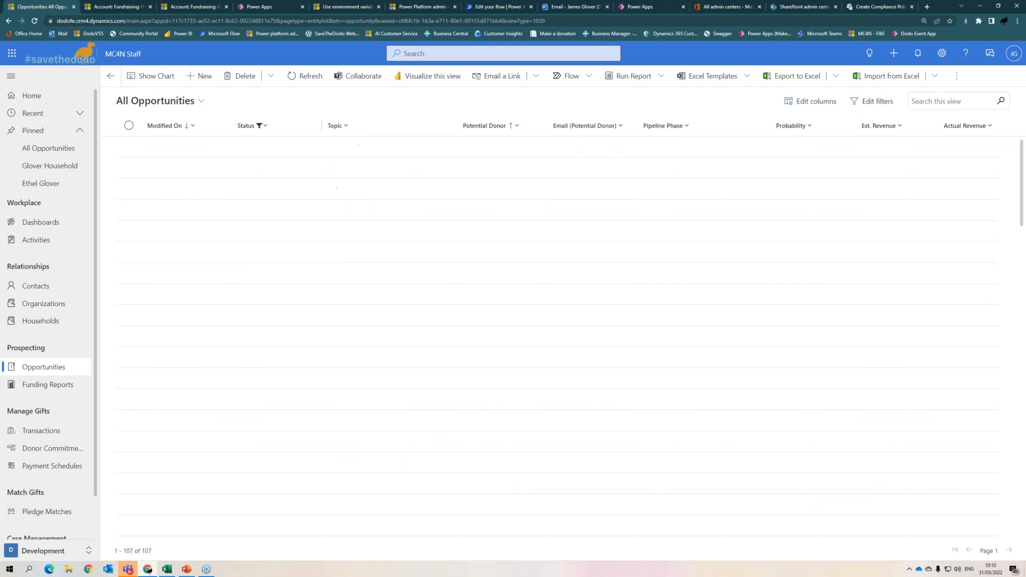
left_click(129, 126)
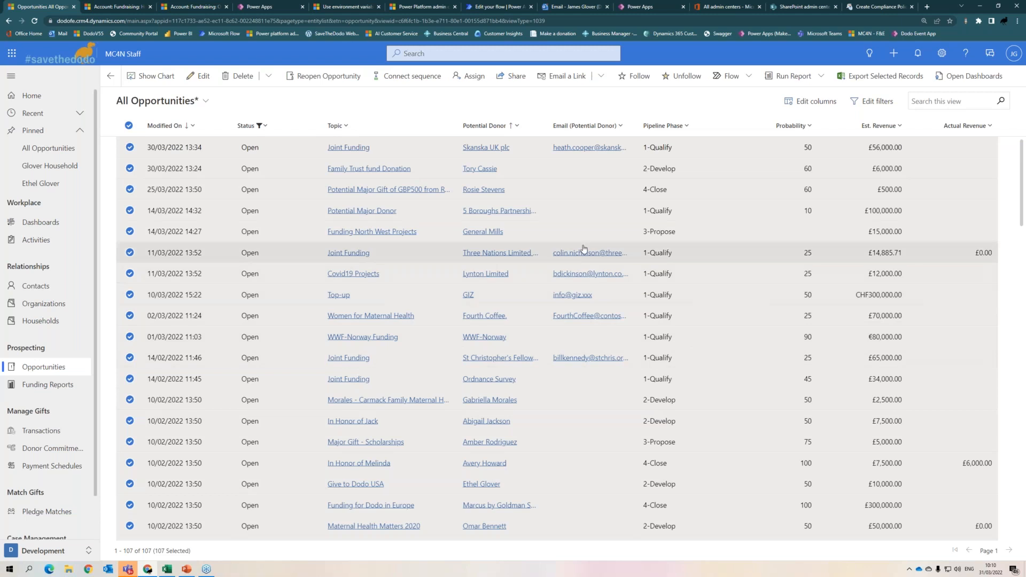
left_click(198, 76)
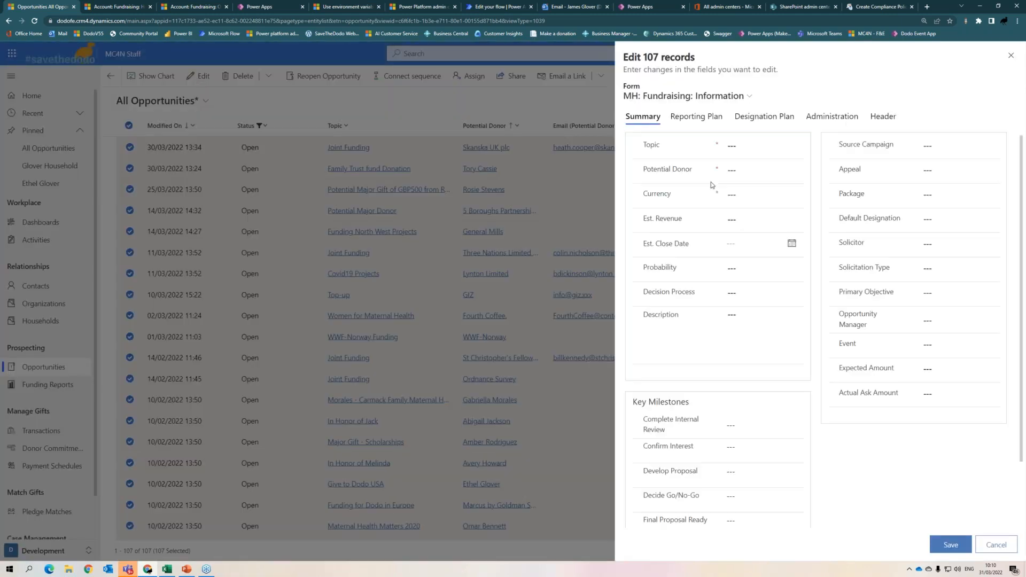
left_click(727, 96)
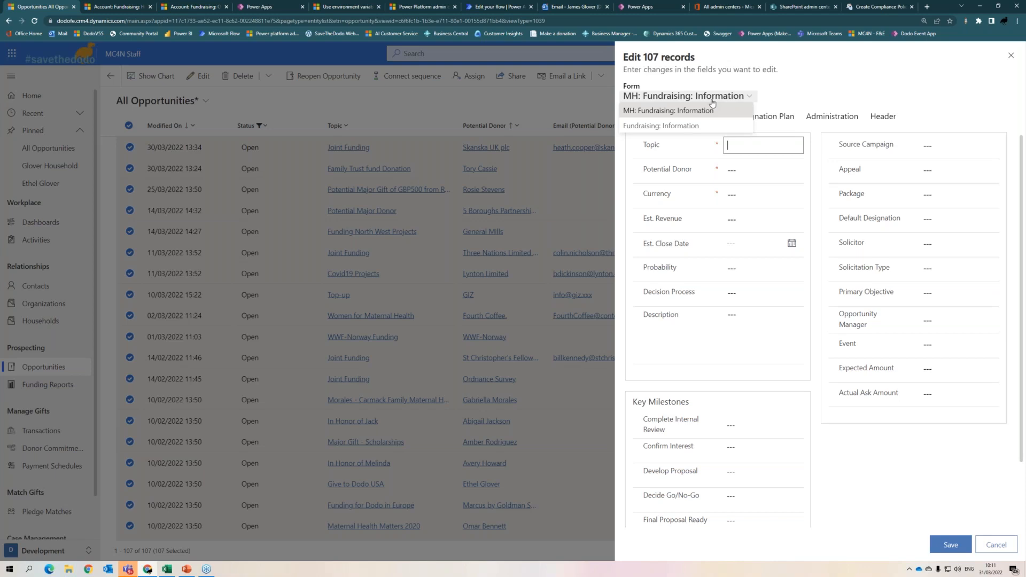
left_click(990, 547)
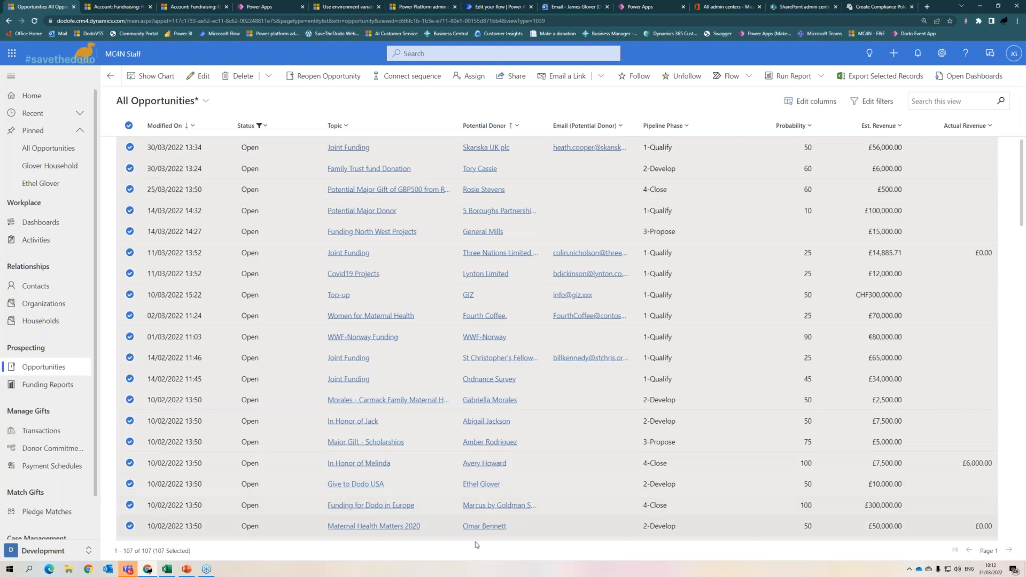
- Browse the saved opportunity views without switching, then deselect all 107 open opportunities
left_click(171, 101)
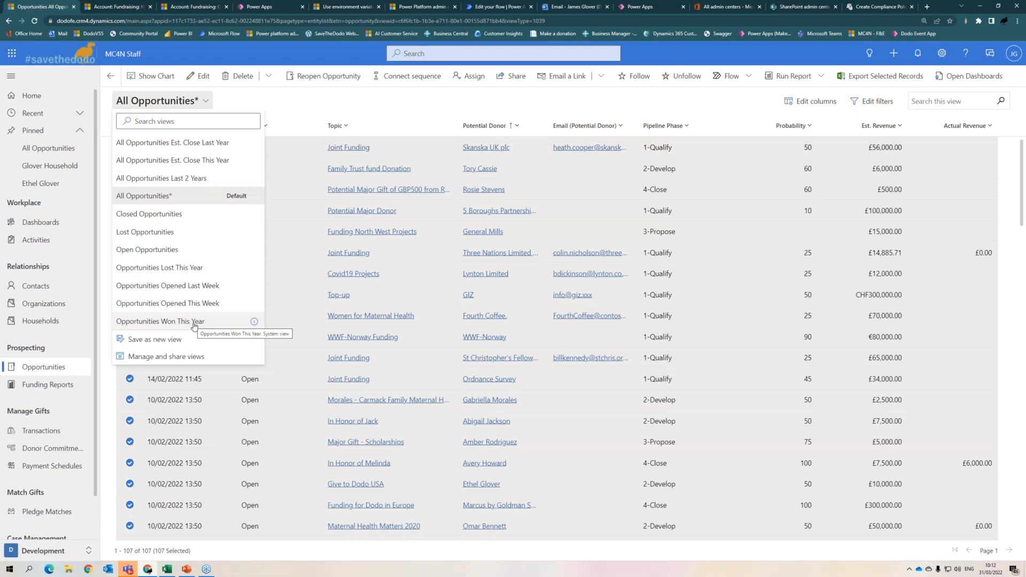
left_click(352, 97)
left_click(129, 125)
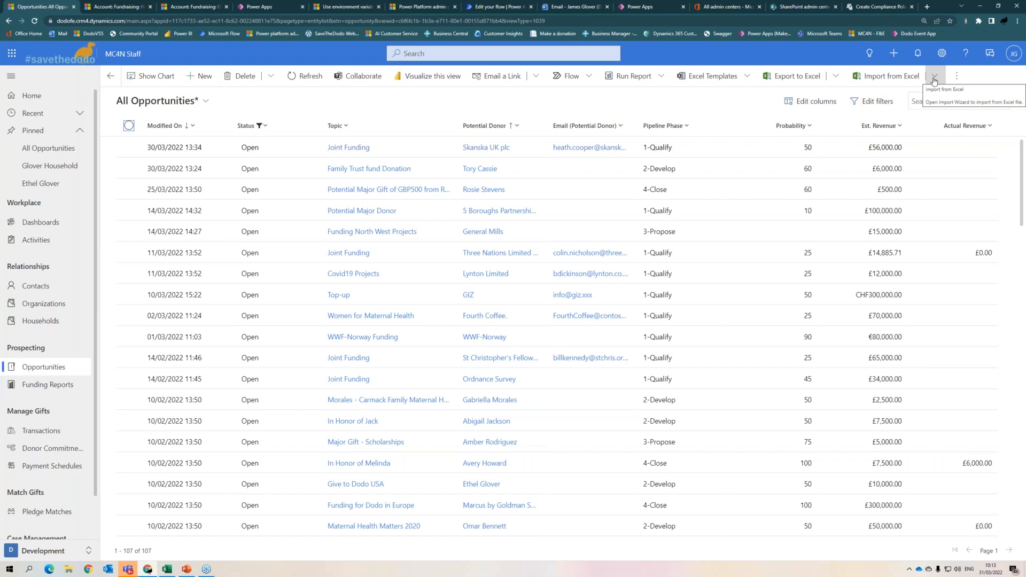
scroll(40, 354, "down", 1)
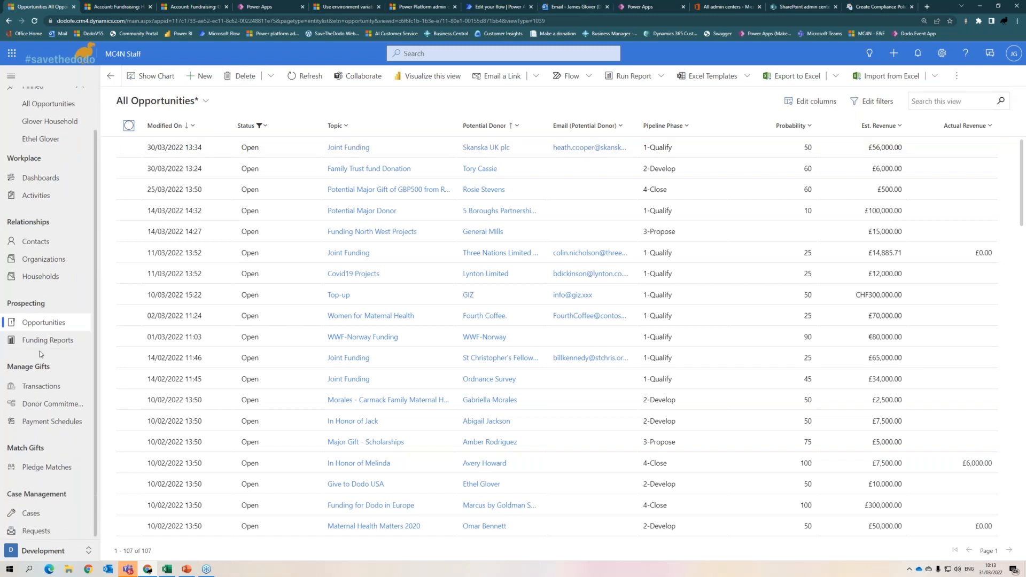
- Switch to the Fundraising area and open Campaigns under Manage Campaigns
left_click(46, 551)
left_click(40, 462)
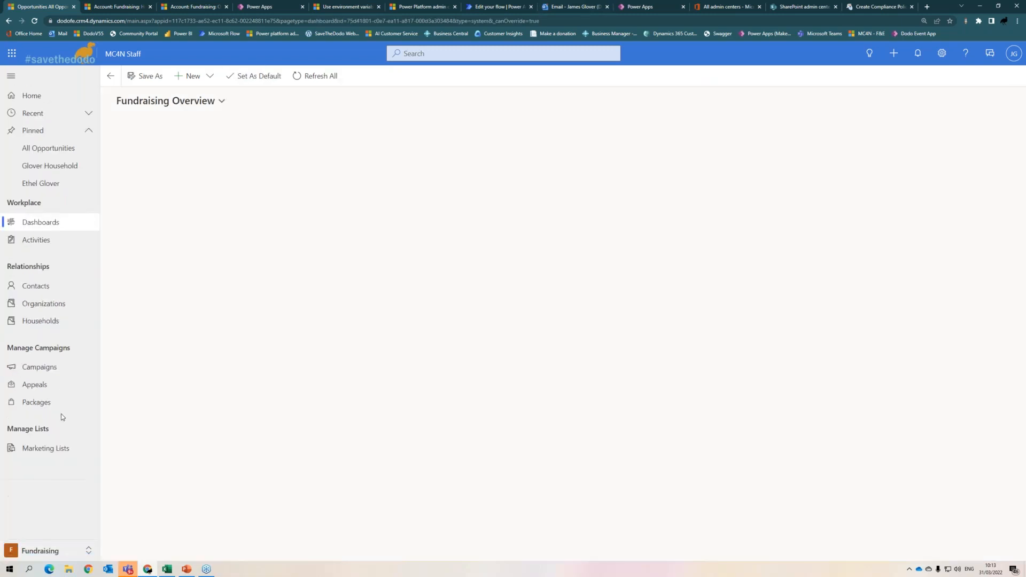
left_click(40, 367)
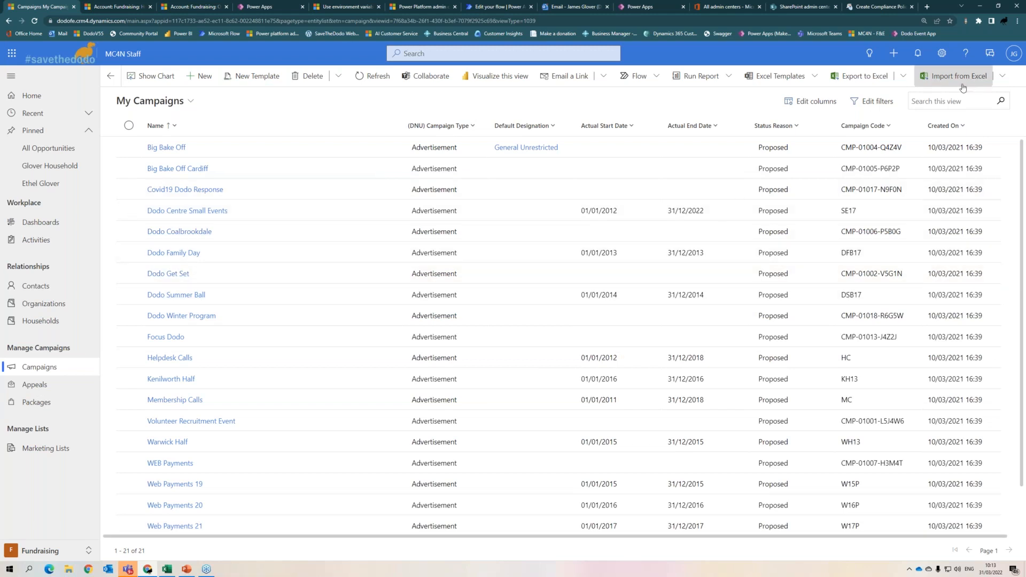
- Open My Campaigns in Excel Online and widen columns K (Created On) and J (Campaign Code)
left_click(903, 80)
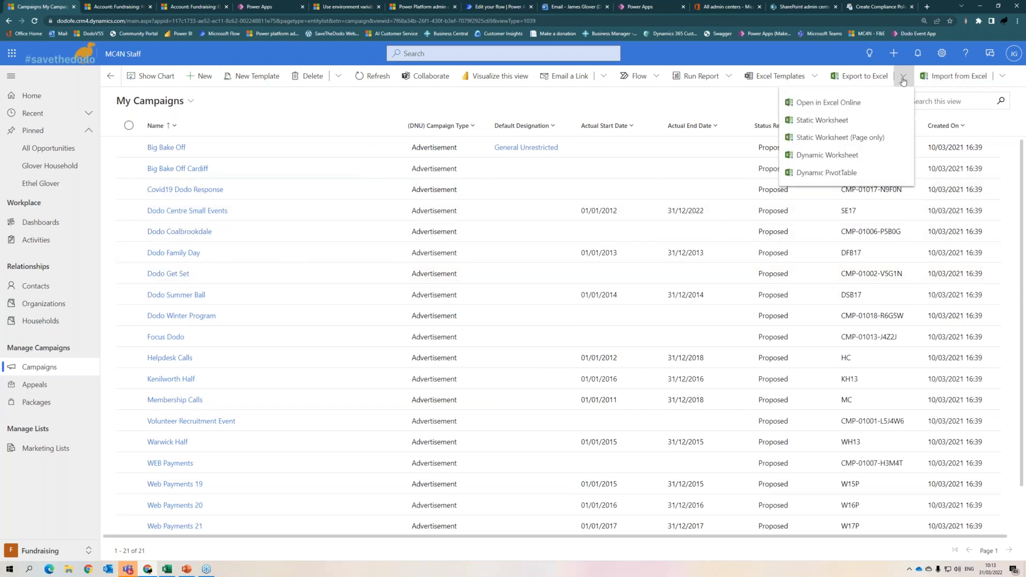
left_click(807, 101)
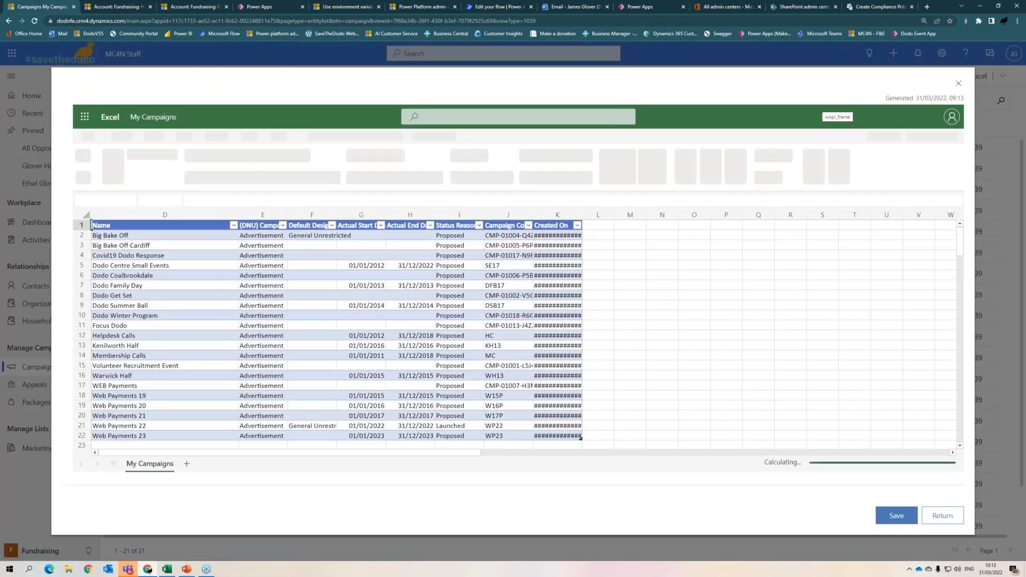
left_click_drag(582, 221, 656, 216)
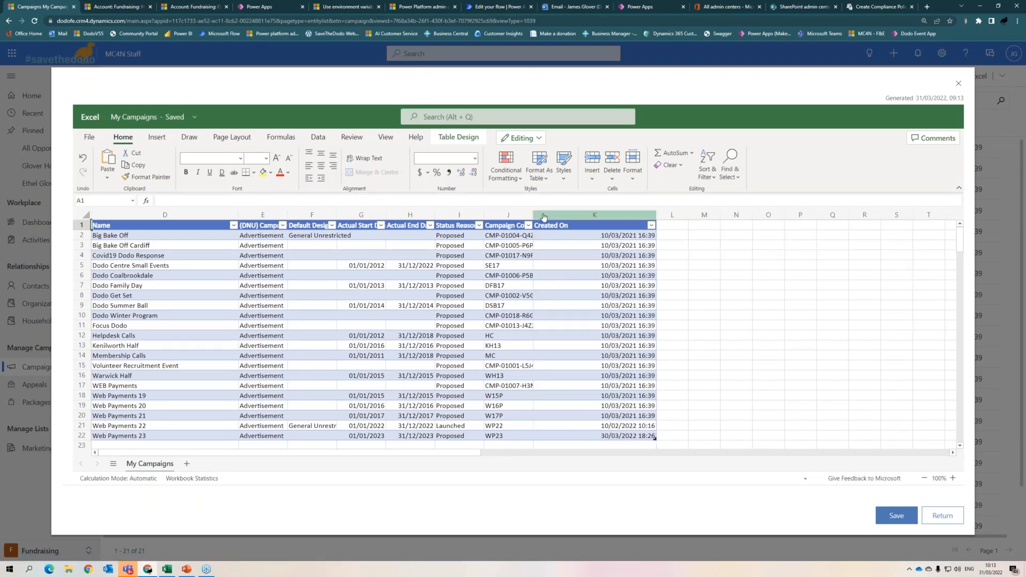
left_click_drag(534, 217, 554, 217)
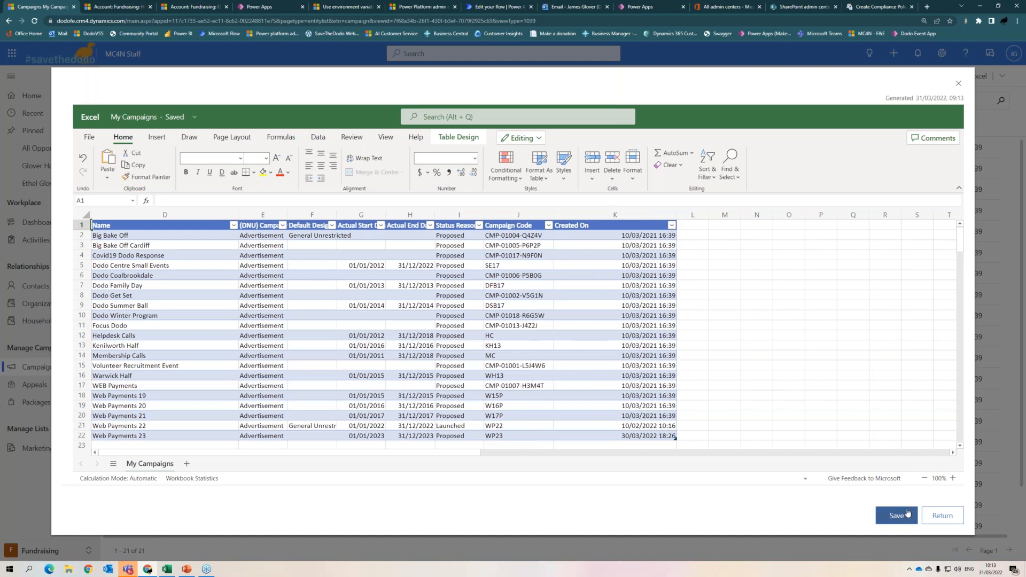
- Enter 'London 2022 Race' in row 23 with campaign type Event
left_click(122, 446)
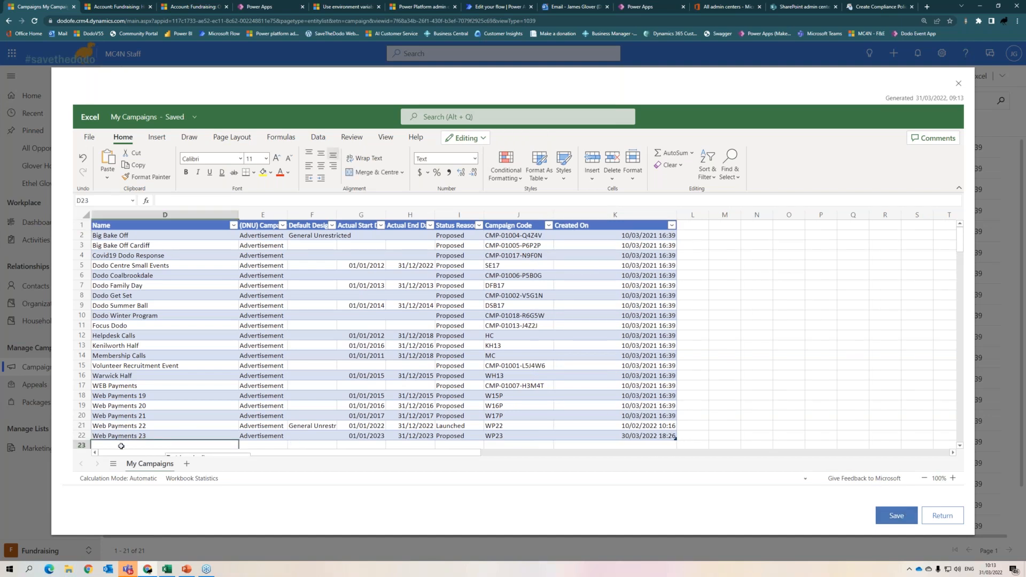
type("LOndon")
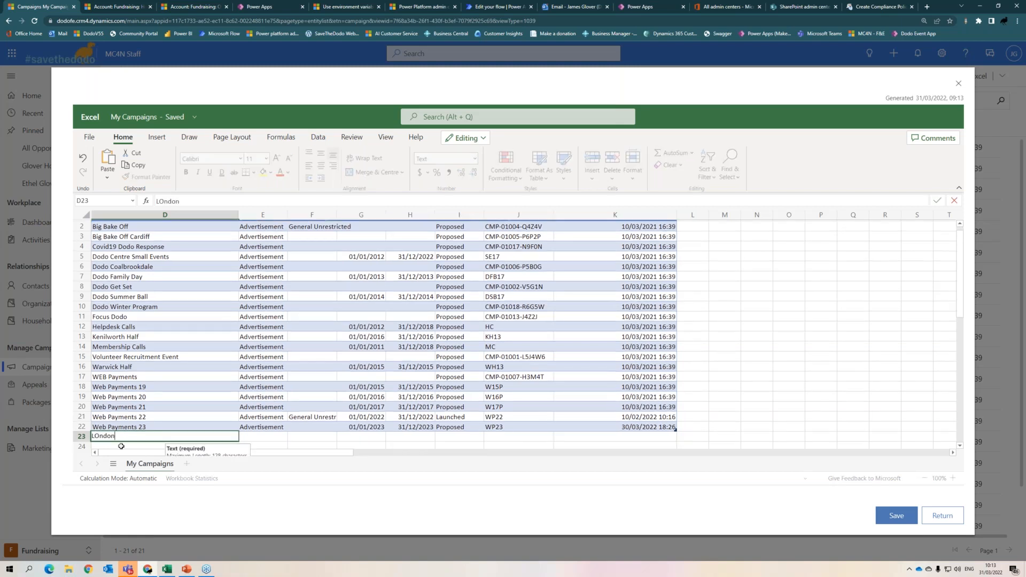
key("BackSpace")
key("BackSpace")
key("BackSpace")
key("BackSpace")
key("BackSpace")
key("BackSpace")
type("ondon 2022 Race")
key("Tab")
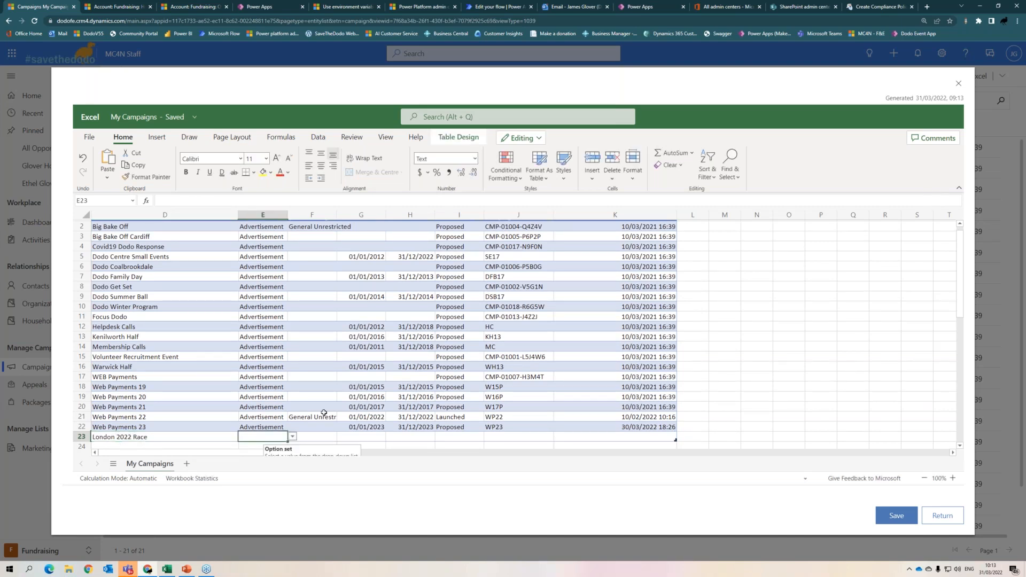
left_click(292, 436)
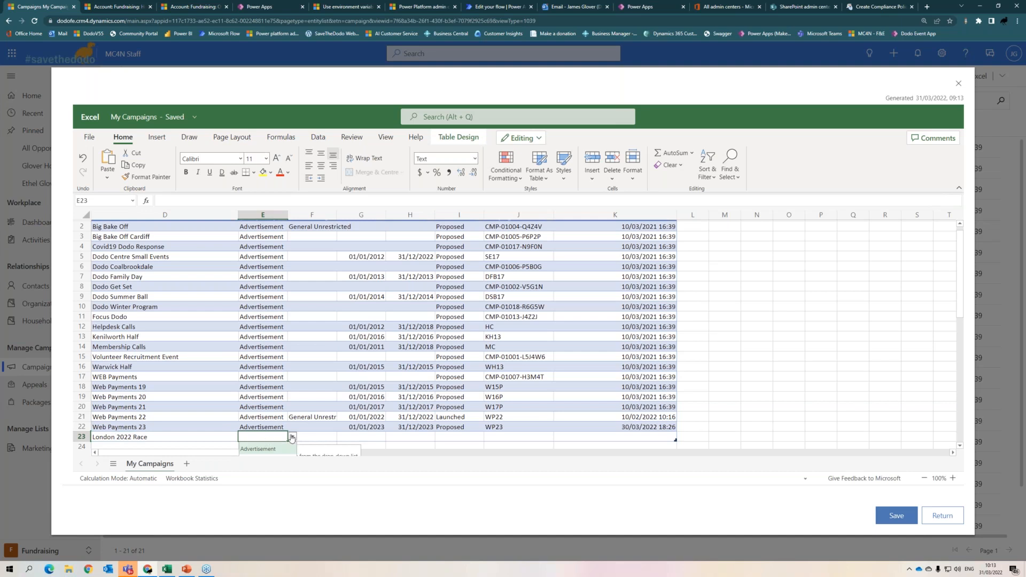
left_click(258, 353)
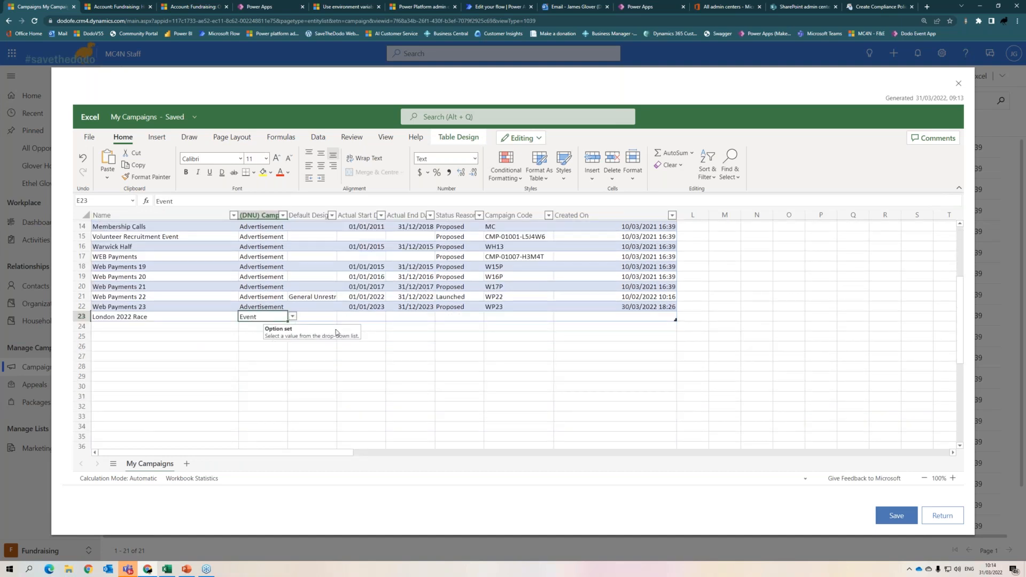
- Set Actual Start and Actual End to 10/10/2022 and status reason to Proposed
left_click(350, 316)
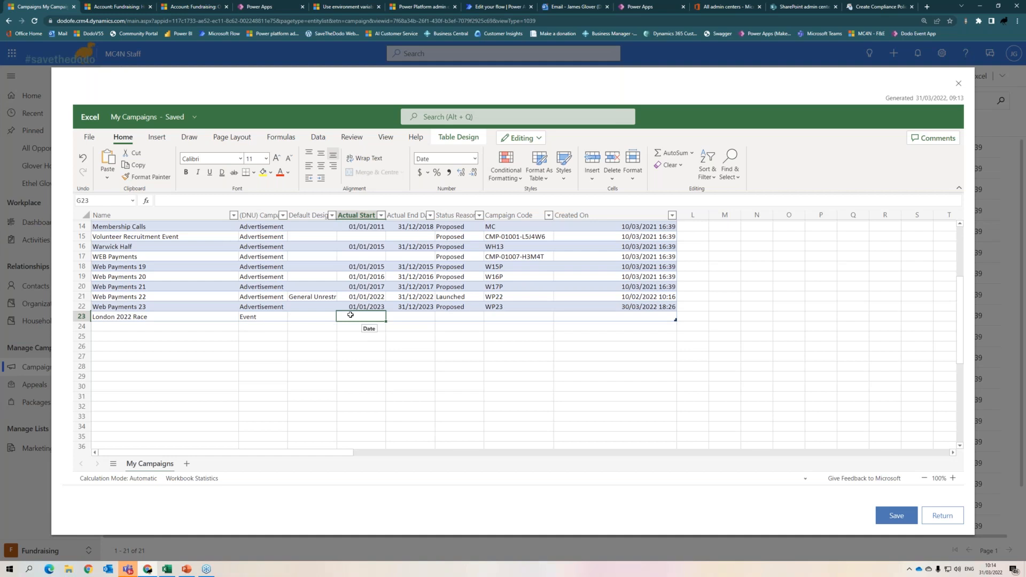
type("10/10/22")
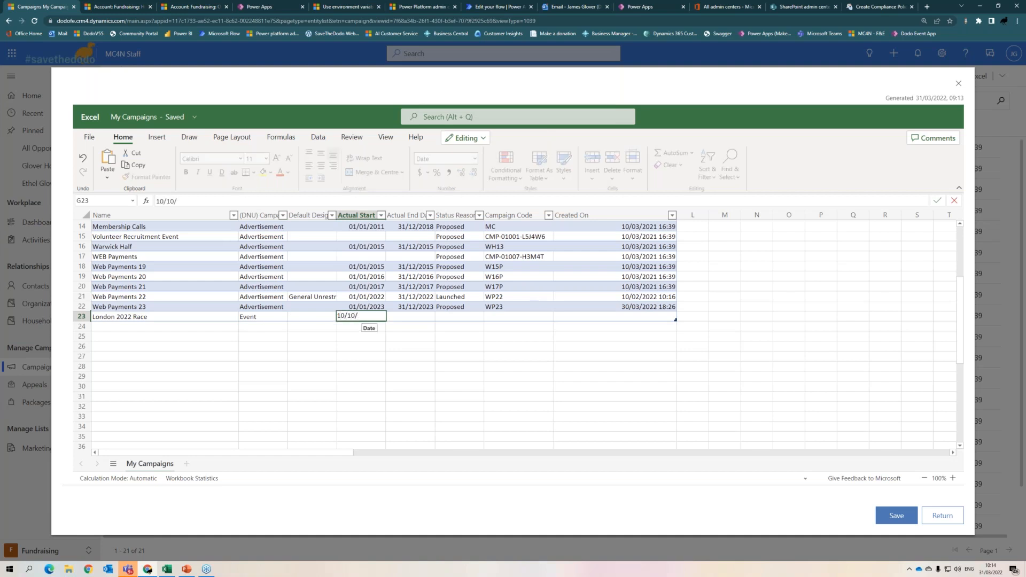
key("BackSpace")
key("BackSpace")
type("2022")
key("Tab")
type("10/1")
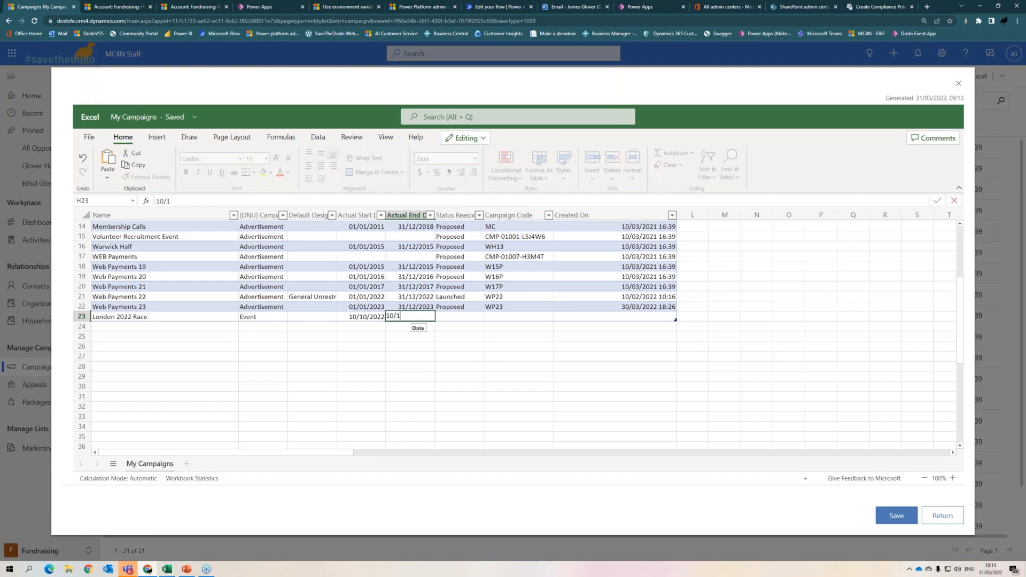
type("0/2022")
key("Tab")
left_click(489, 317)
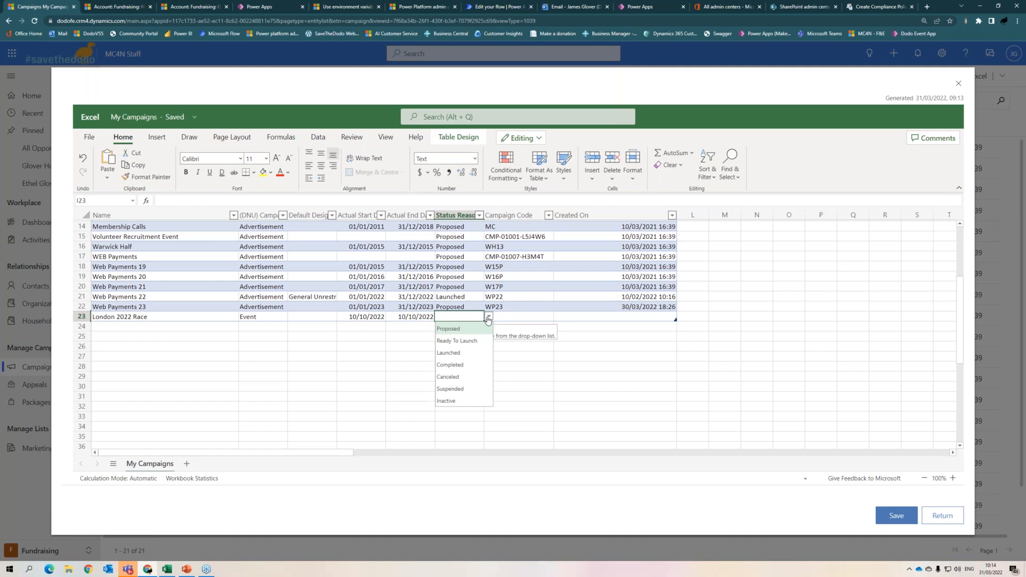
left_click(447, 328)
- Give the campaign the code le22
key("Tab")
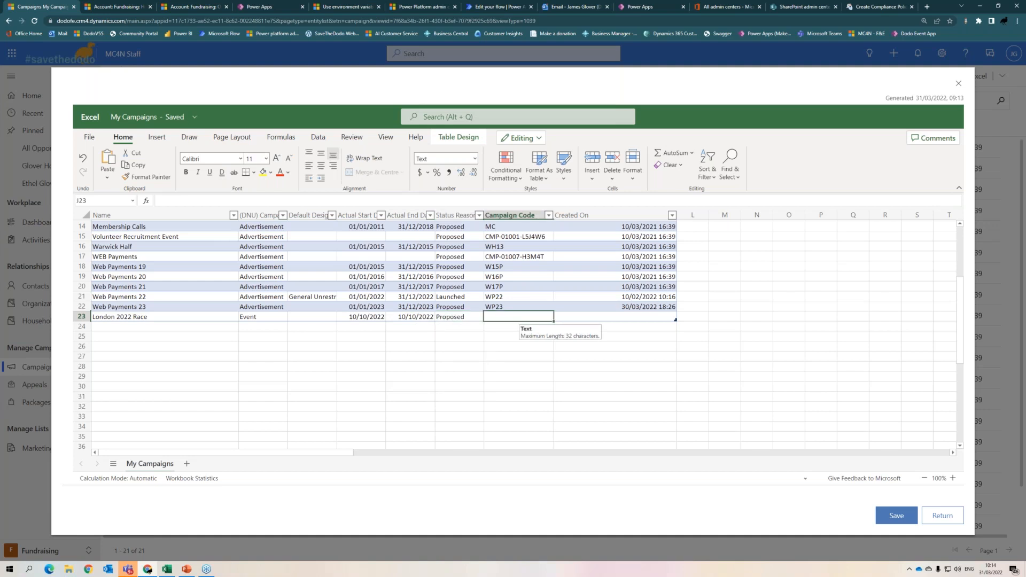
type("wp")
key("BackSpace")
key("BackSpace")
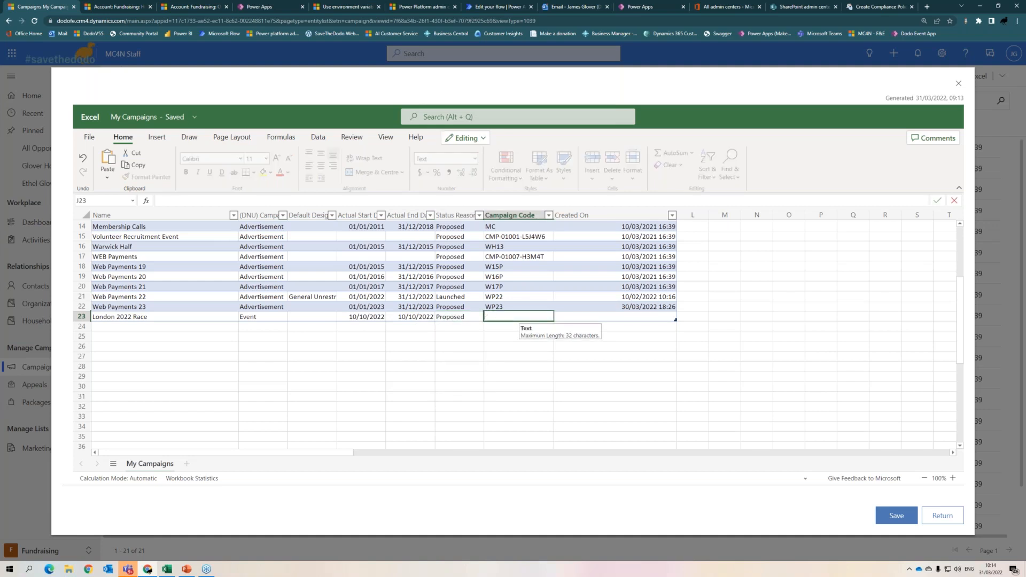
type("le22")
- Save the spreadsheet changes for import and track the import's progress
left_click(896, 515)
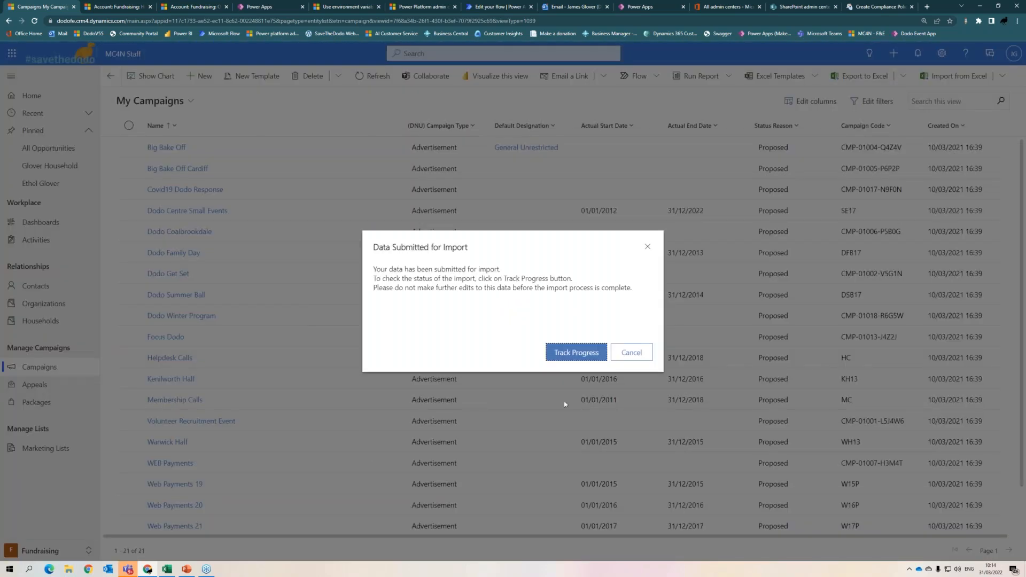
left_click(575, 353)
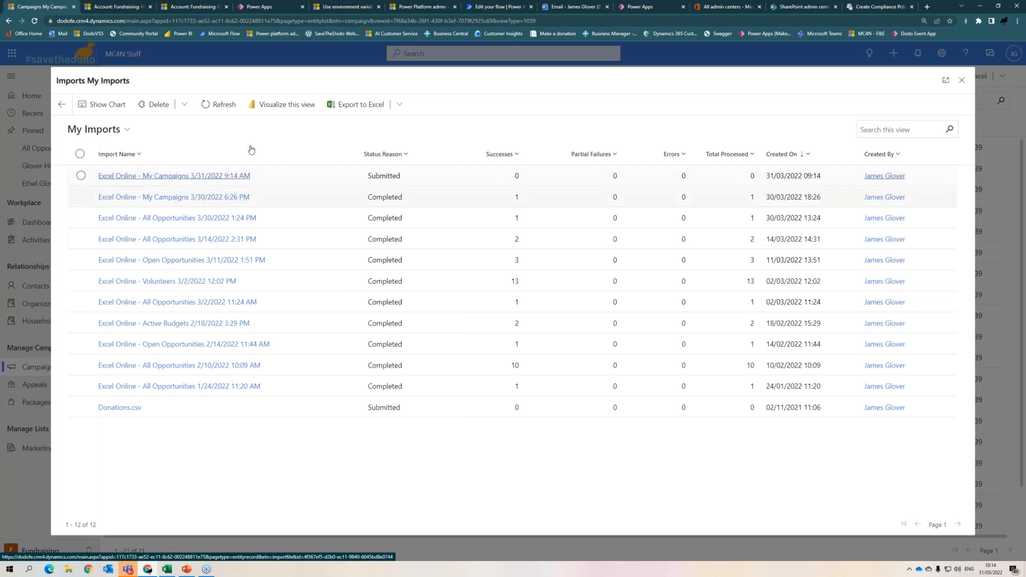
- Refresh My Imports until the My Campaigns import shows Completed with 1 success, then close it
left_click(219, 104)
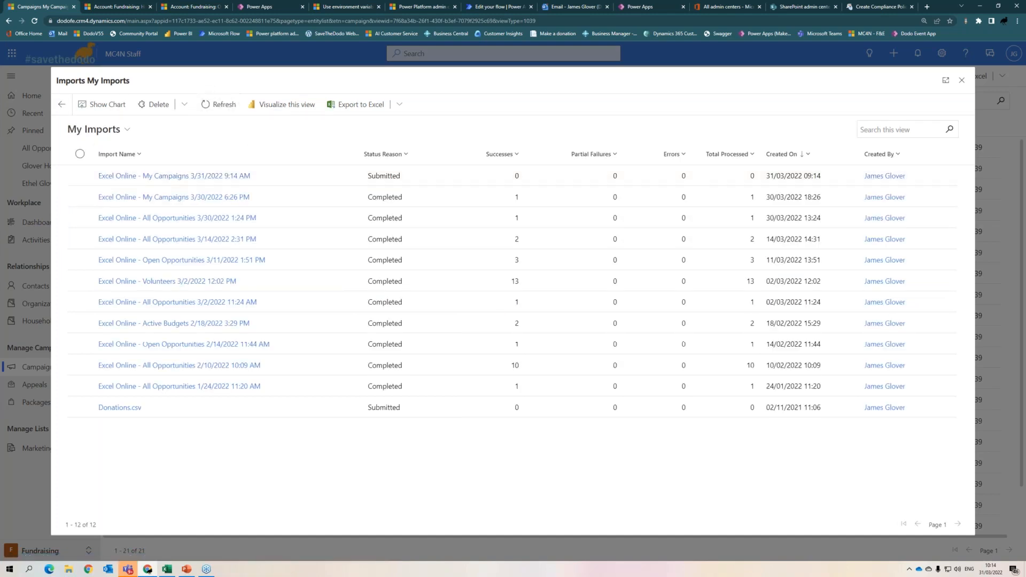
left_click(222, 105)
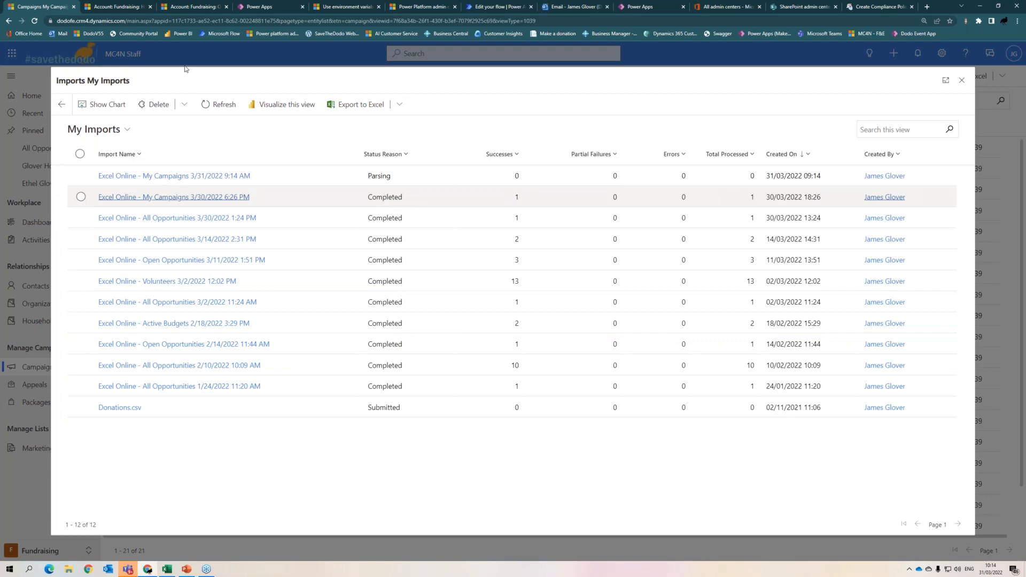
left_click(219, 105)
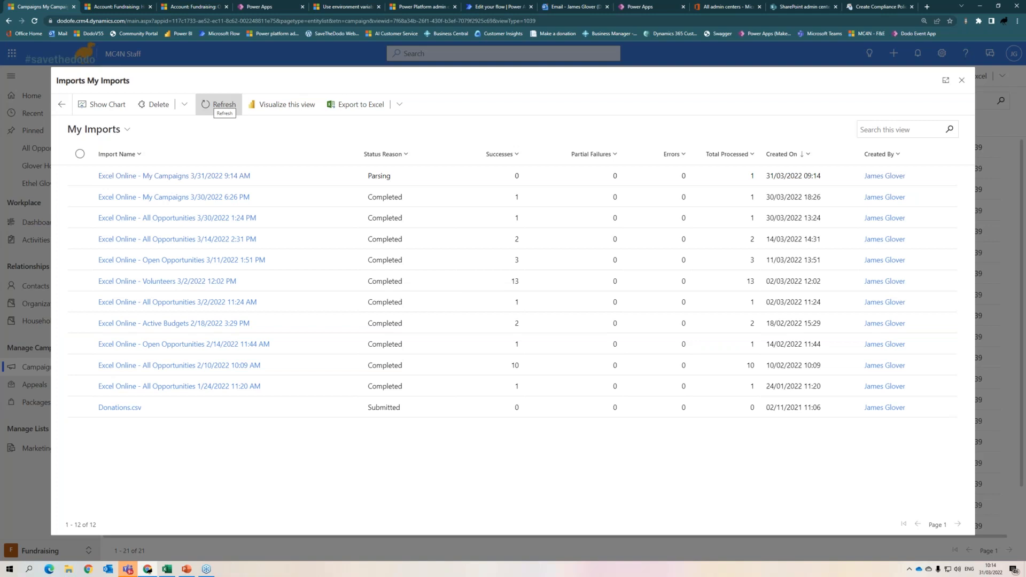
left_click(220, 105)
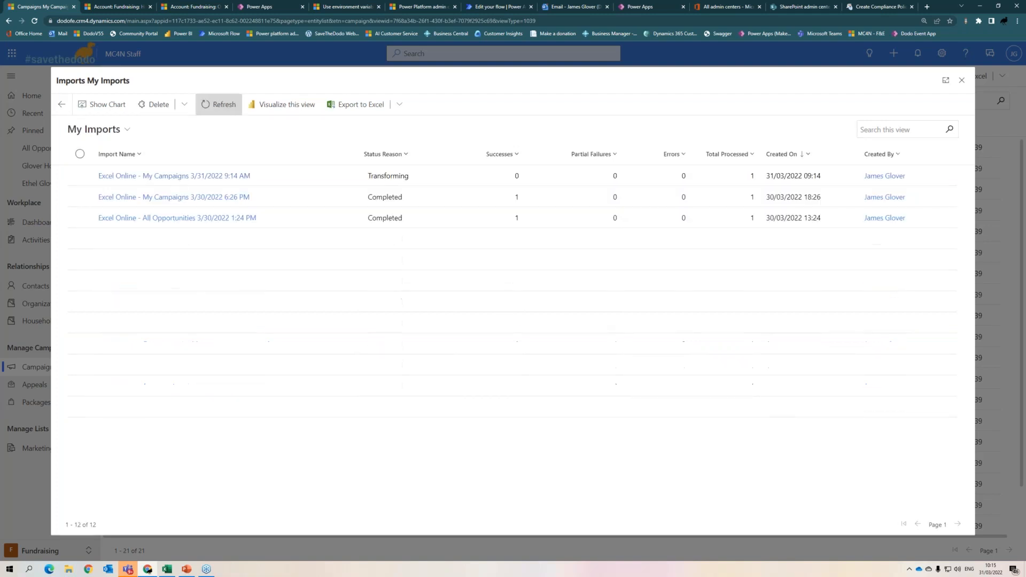
left_click(220, 105)
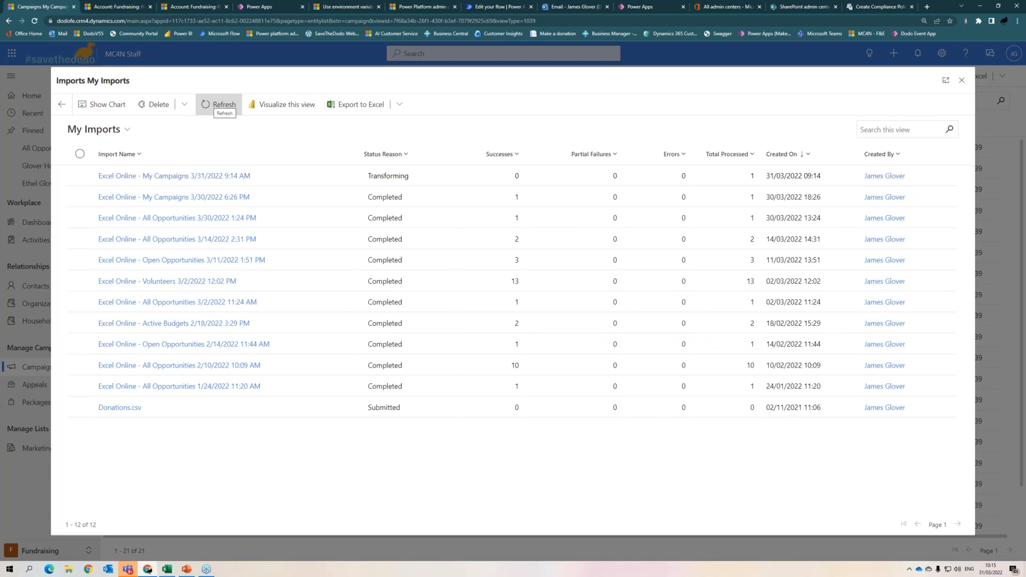
left_click(220, 106)
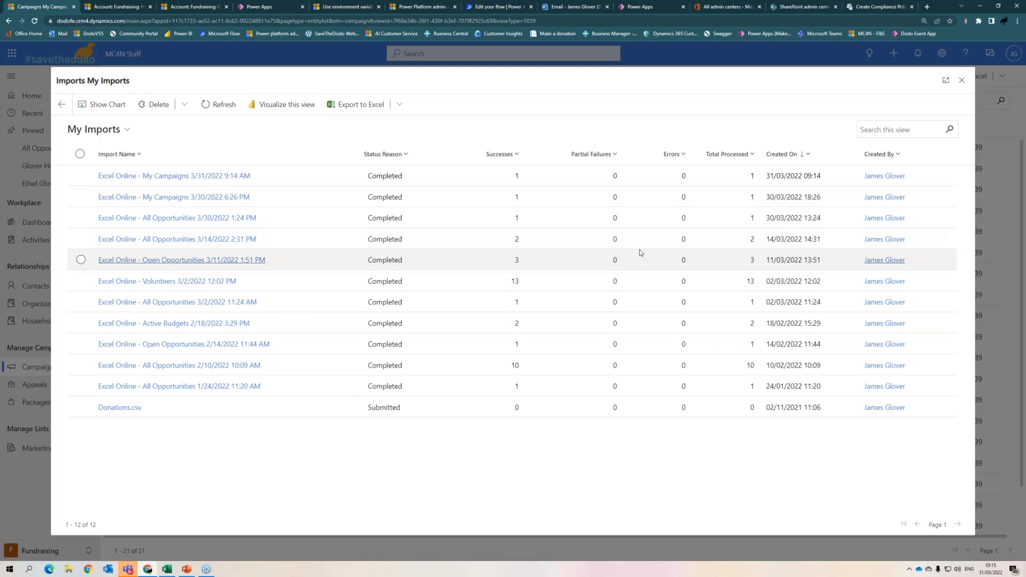
left_click(961, 80)
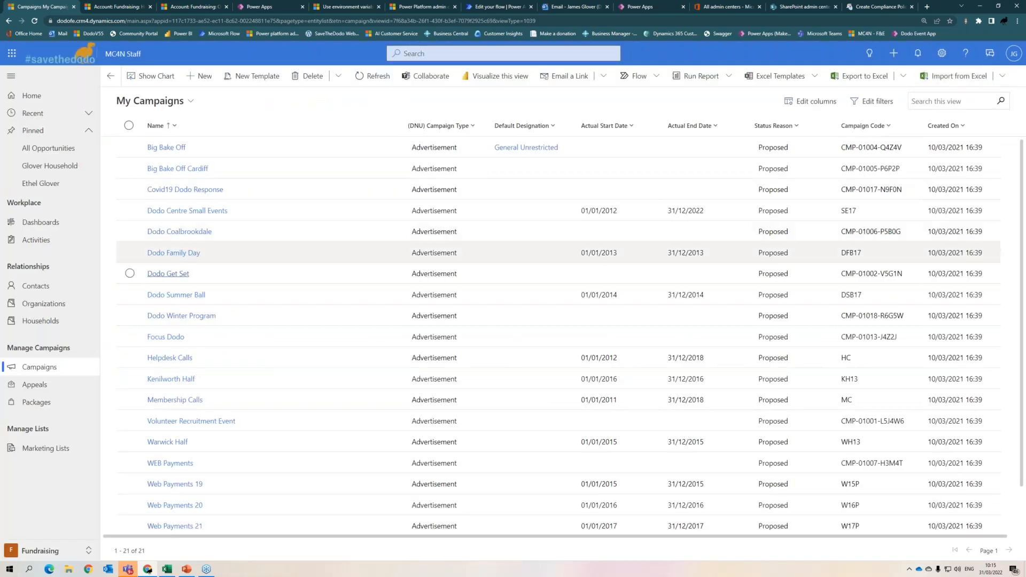
- Refresh My Campaigns so London 2022 Race appears, then reopen the Export to Excel options
left_click(363, 79)
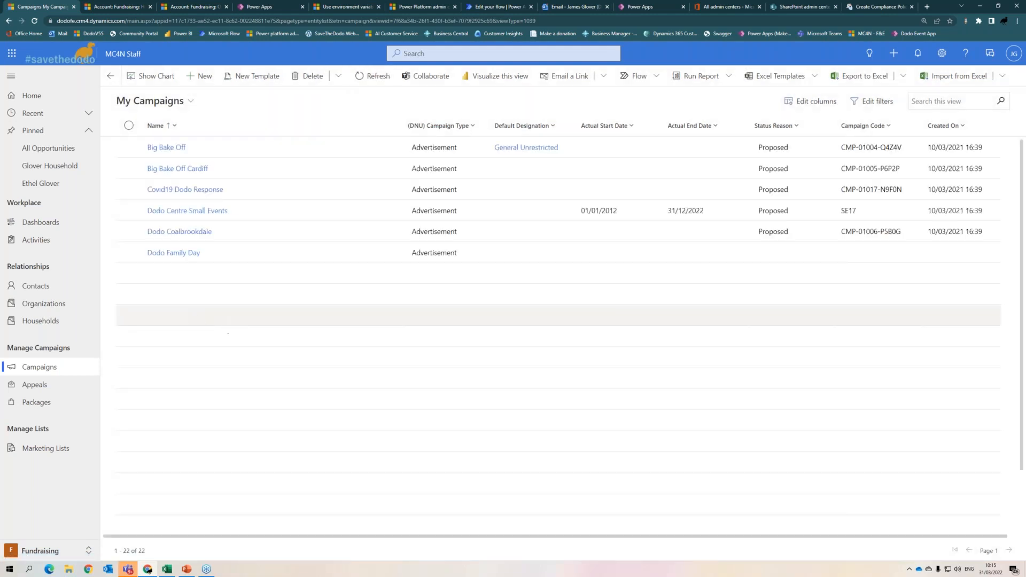
scroll(220, 363, "down", 1)
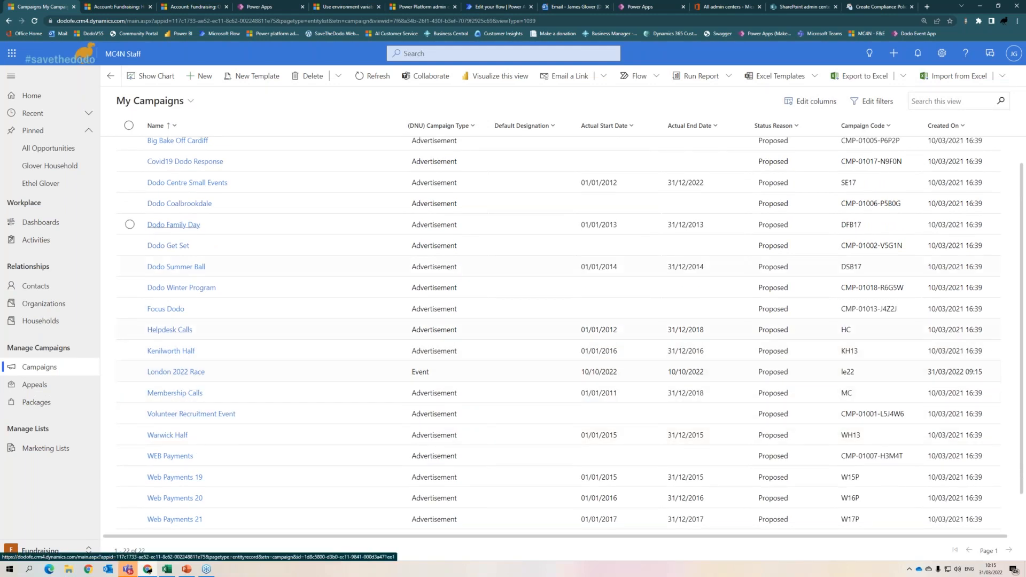
left_click(903, 75)
left_click(809, 101)
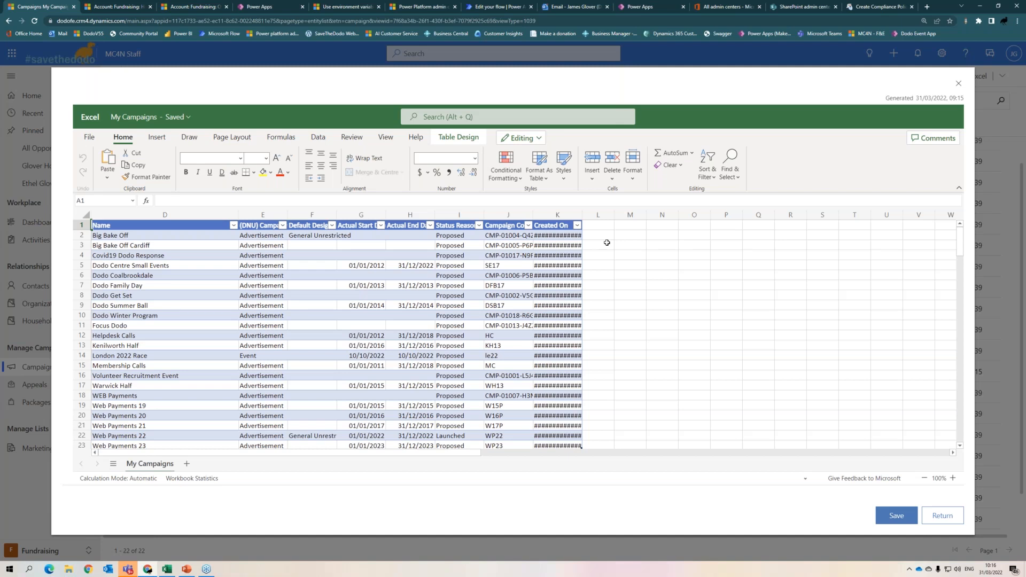
left_click(957, 86)
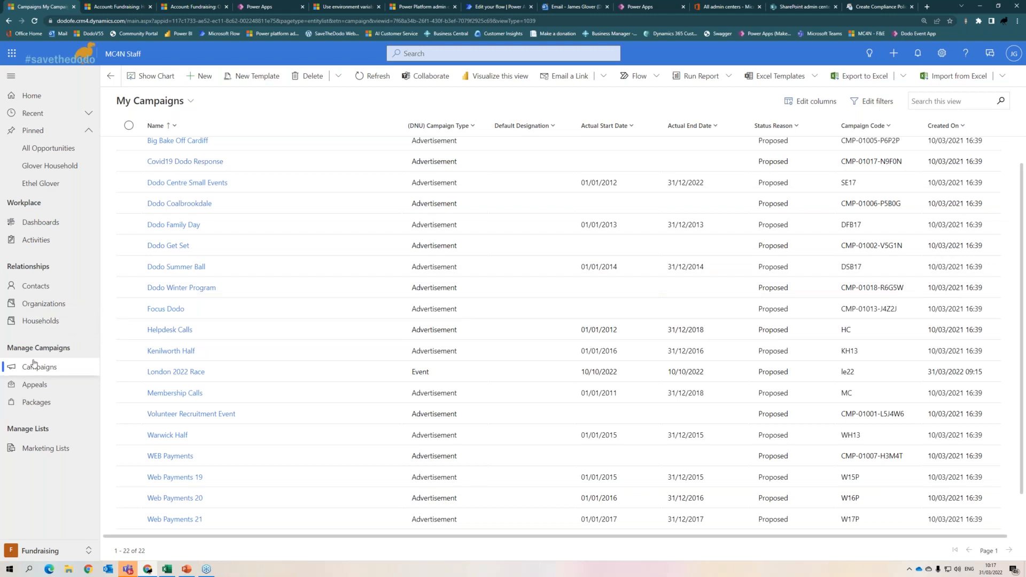
- Switch to the Development area and open Opportunities, showing all 112 records
left_click(55, 551)
left_click(43, 444)
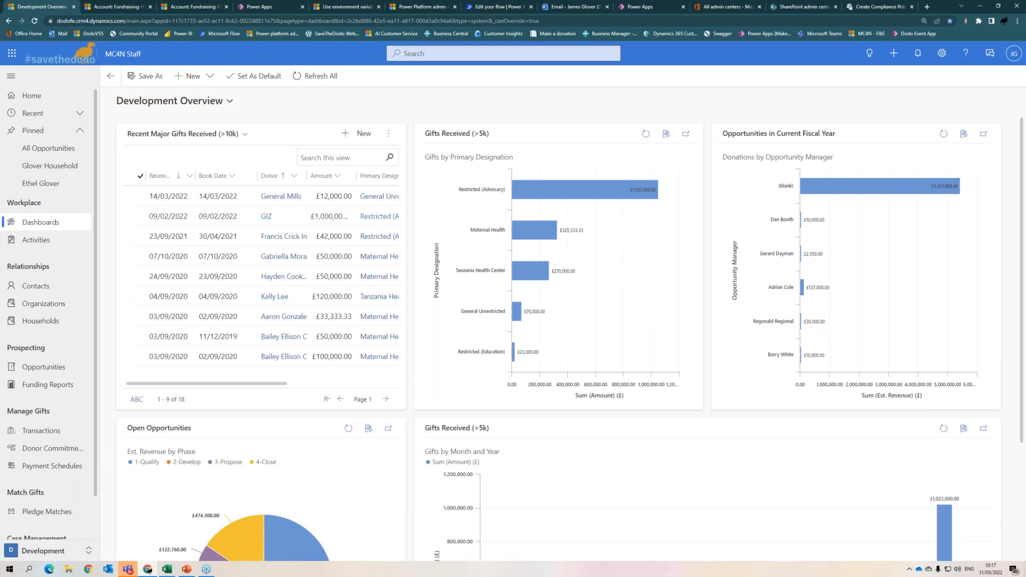
left_click(45, 374)
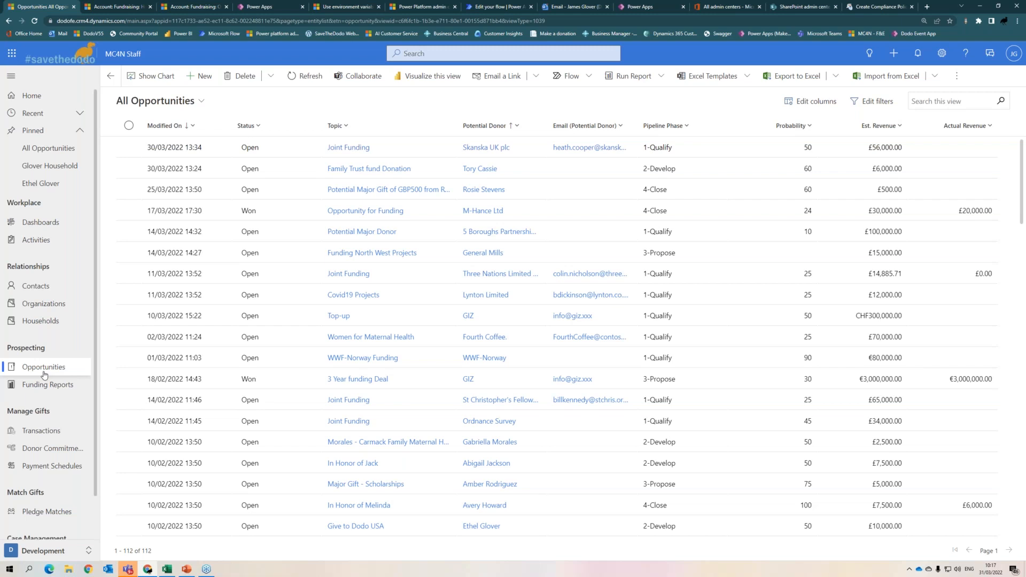
- Visualize the All Opportunities view as a Power BI quick summary totalling 6,280,220.00
left_click(427, 81)
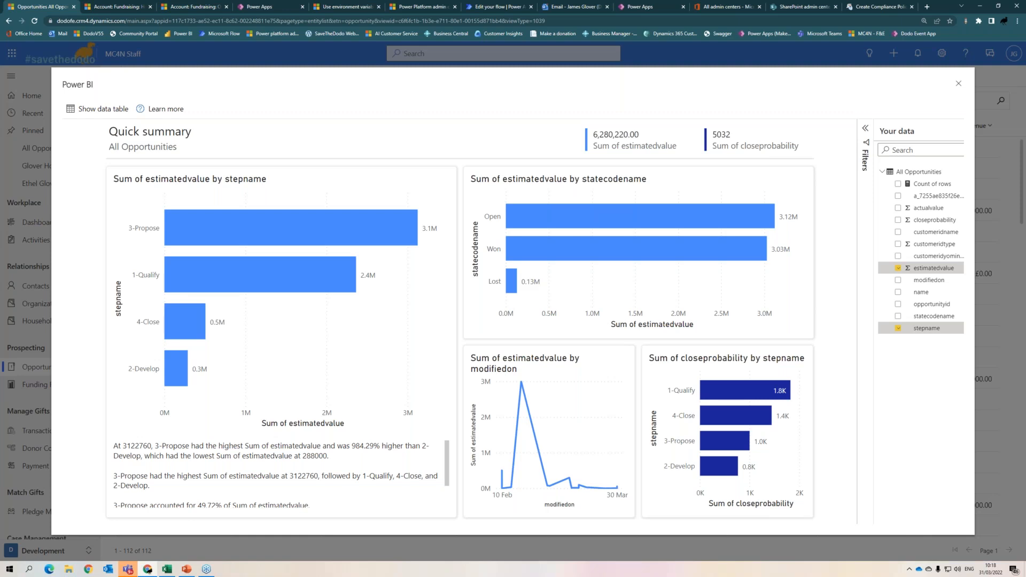
- Add customeridname to chart estimated value by customer, then open that chart's personalization settings
left_click(898, 233)
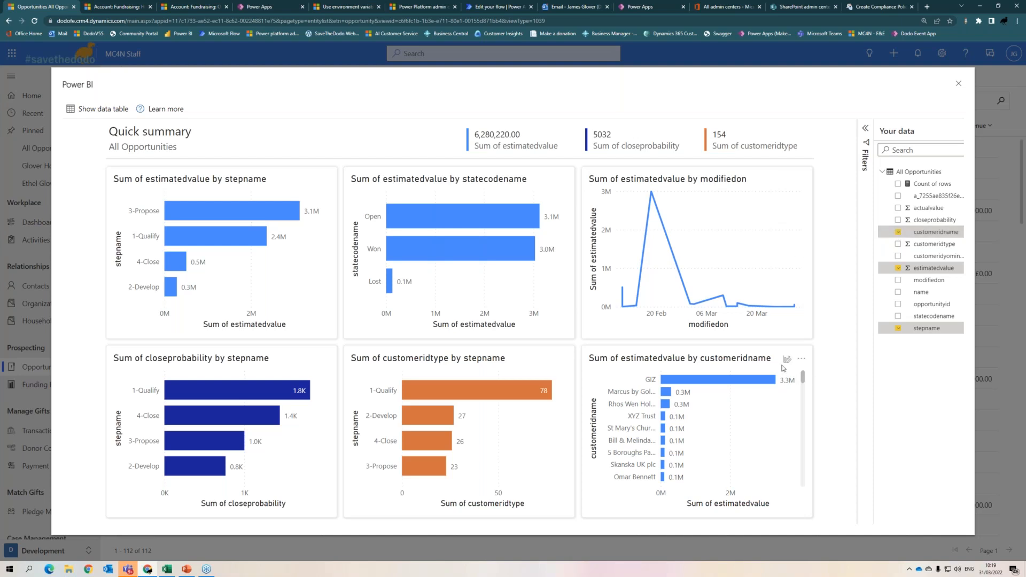
left_click(787, 363)
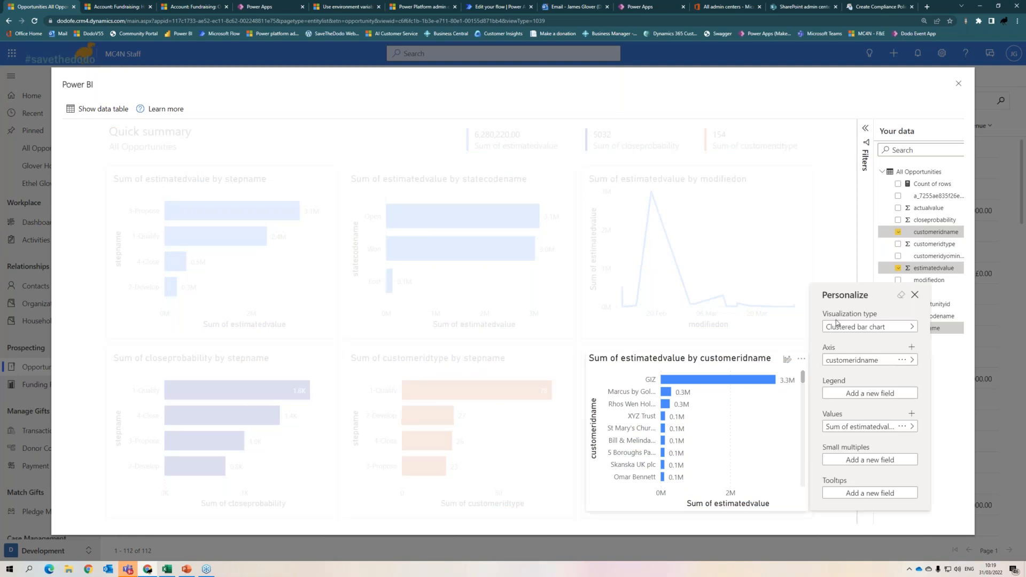
- Close the personalization settings of the estimated-value-by-customer chart
left_click(913, 298)
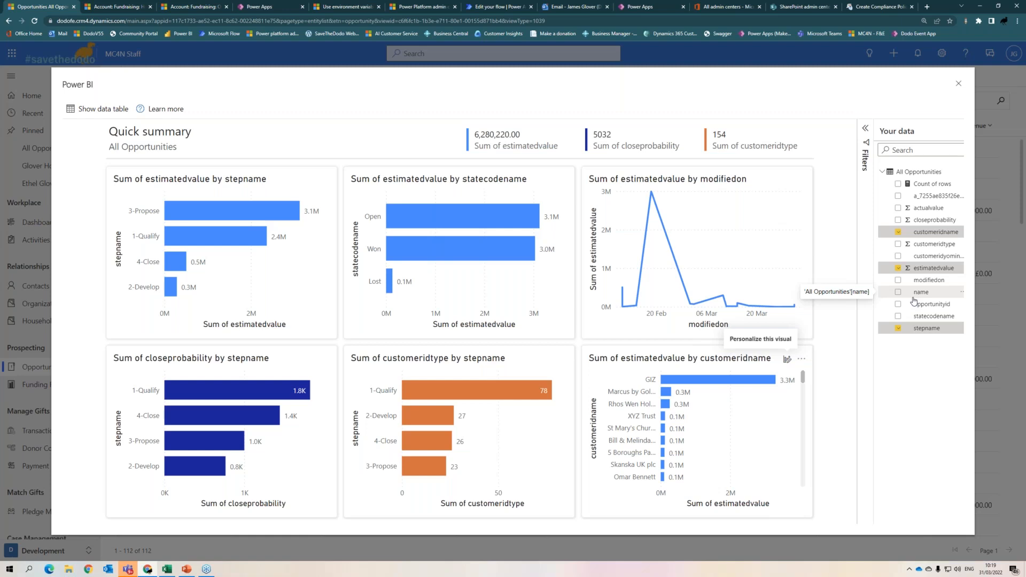
- Show the data table beneath the charts and filter the summary to 1-Qualify opportunities
left_click(99, 109)
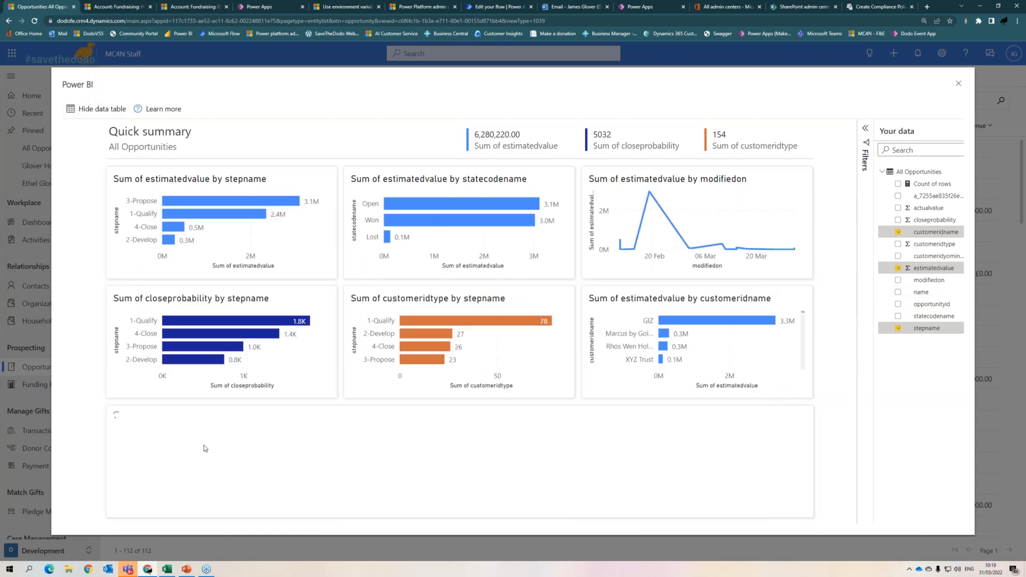
scroll(559, 474, "down", 8)
scroll(615, 449, "up", 8)
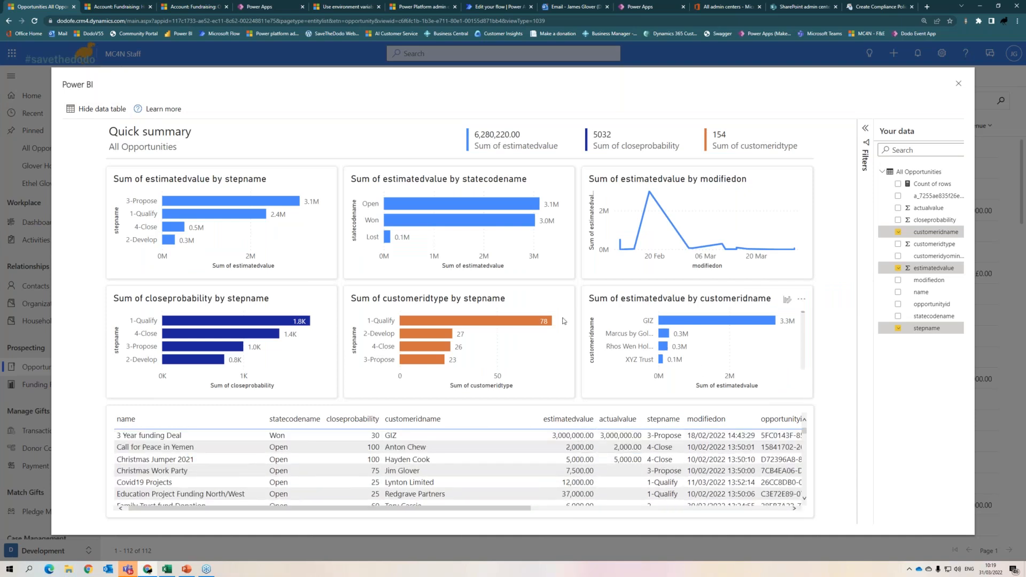
left_click(433, 322)
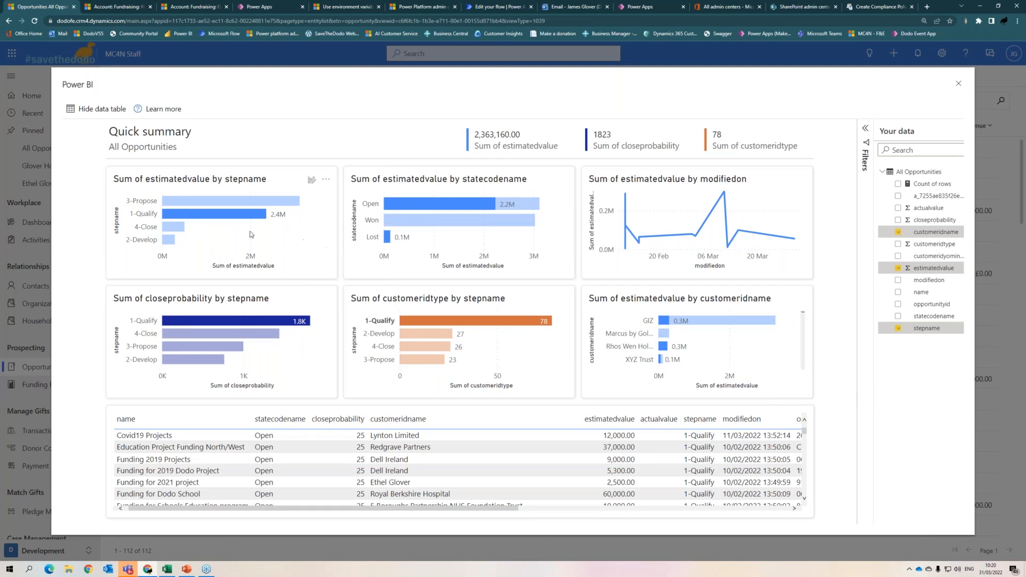
- Filter the quick summary to 4-Close opportunities, totalling 506,300.00 estimated value
left_click(169, 229)
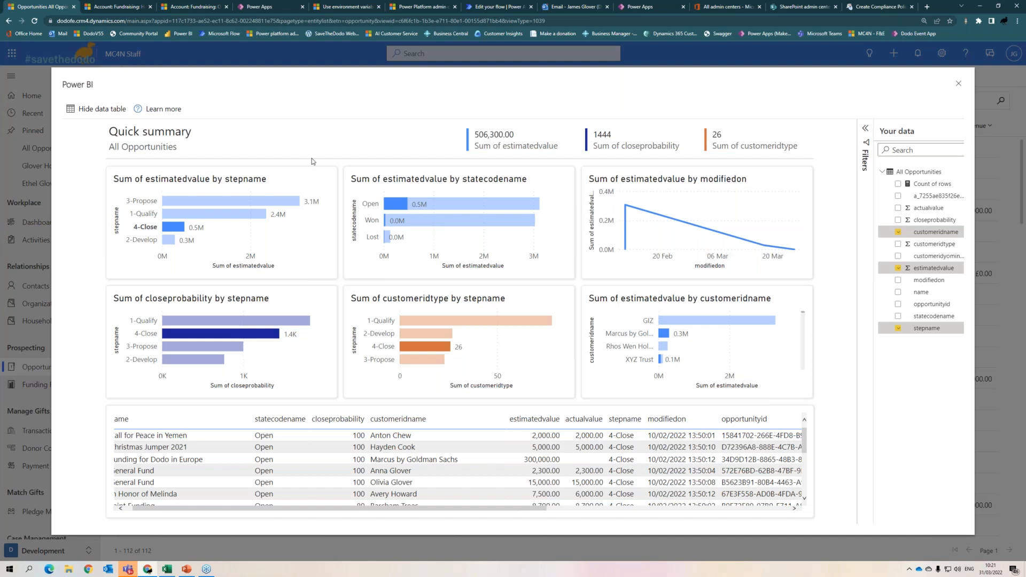
- Close the Power BI summary and switch to the MHP: Fake Income flow in Power Apps
left_click(956, 84)
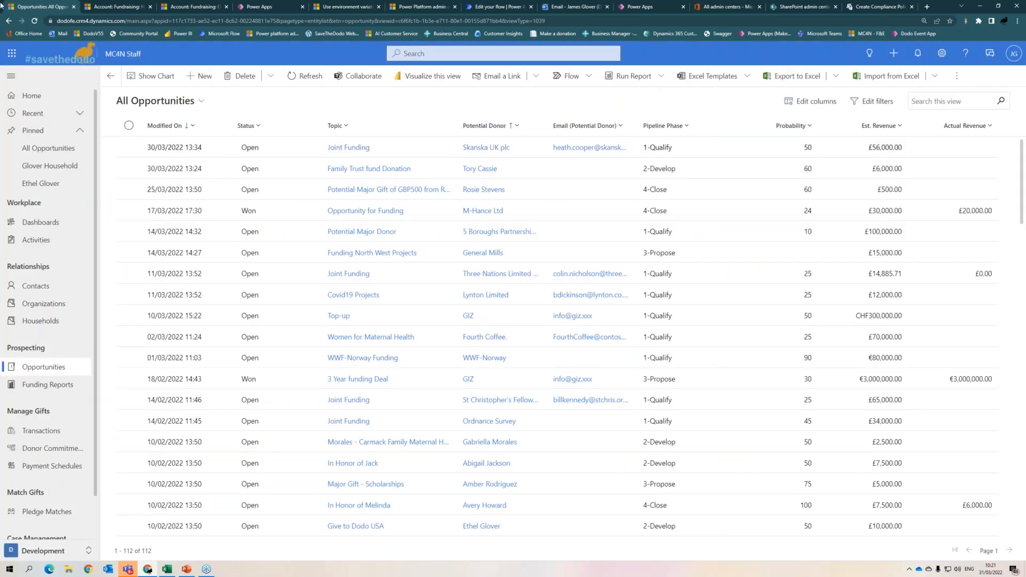
left_click(282, 4)
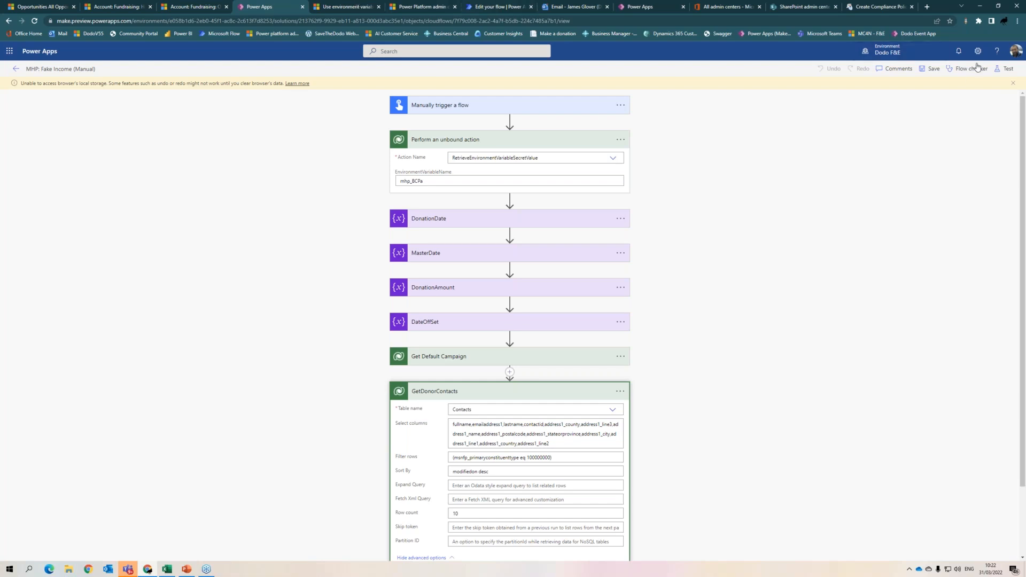
- Zoom the flow page to 125% and scroll down to the GetDonorContacts action
left_click(1024, 66)
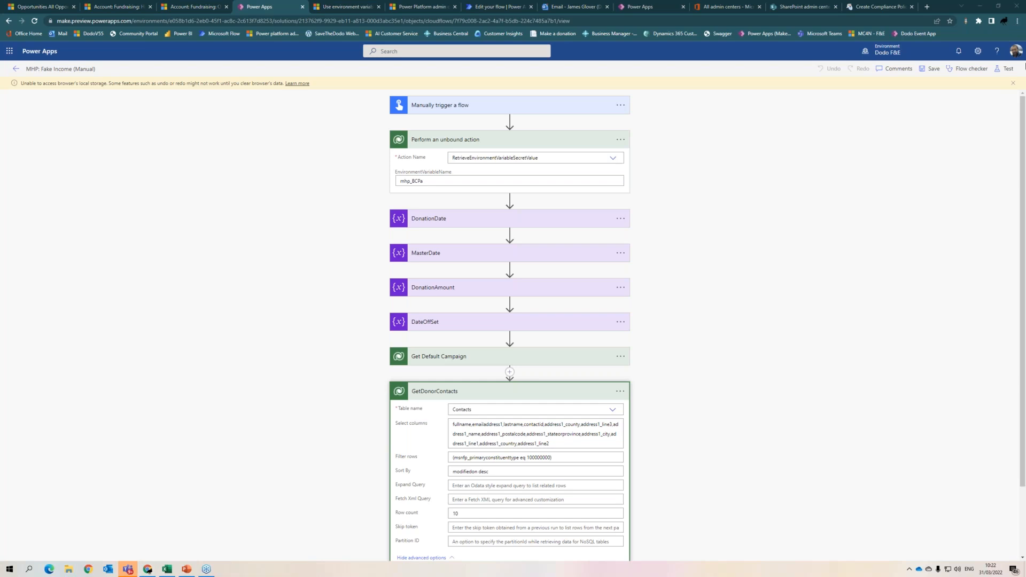
left_click(1016, 21)
left_click(992, 96)
left_click(992, 96)
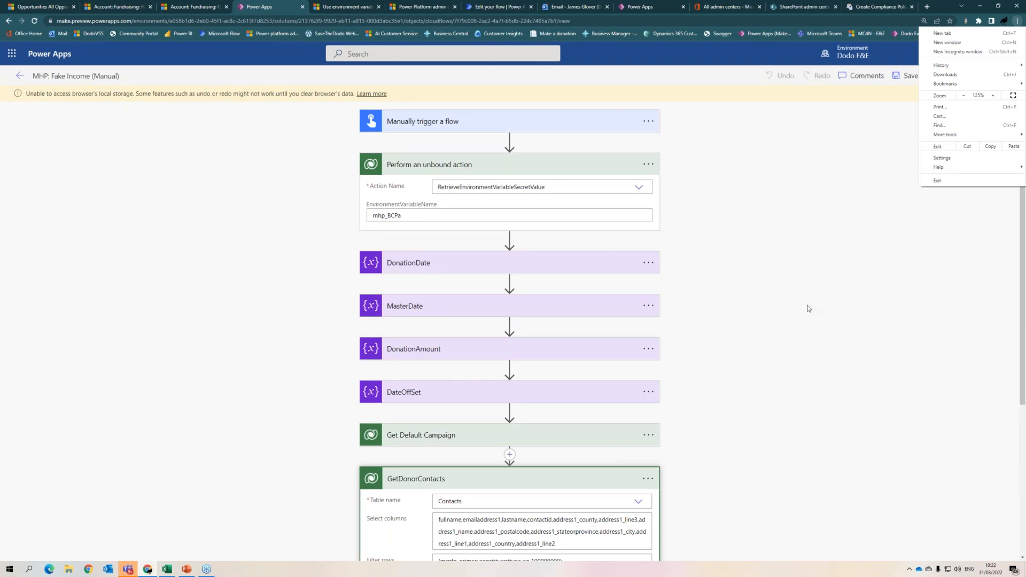
scroll(807, 309, "down", 4)
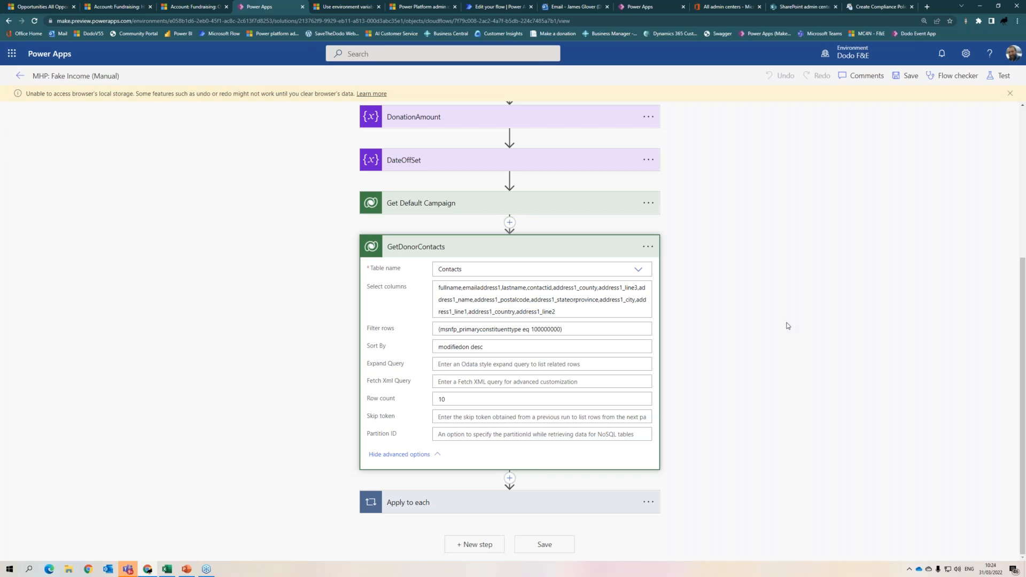
left_click_drag(564, 311, 419, 289)
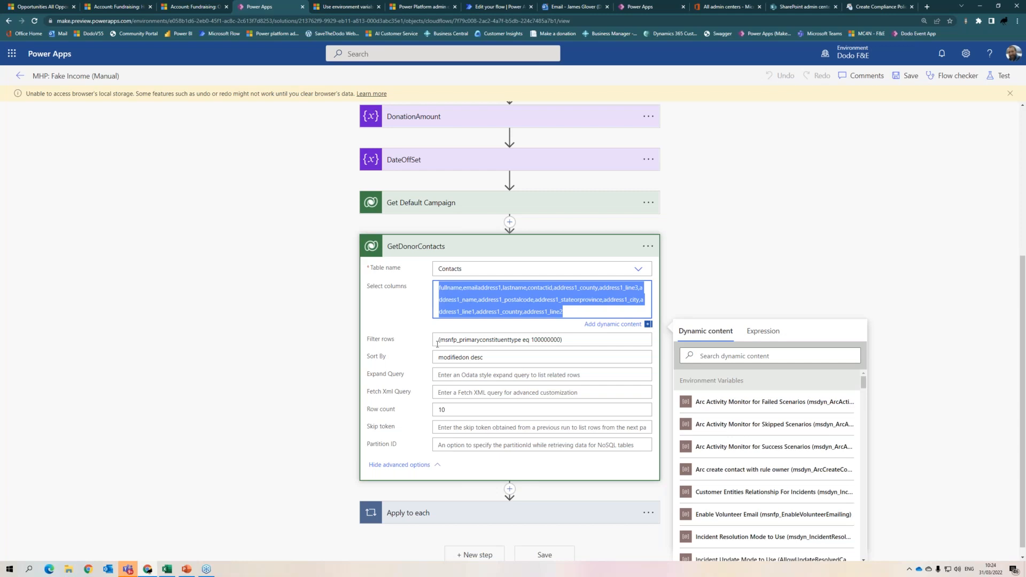
left_click(388, 339)
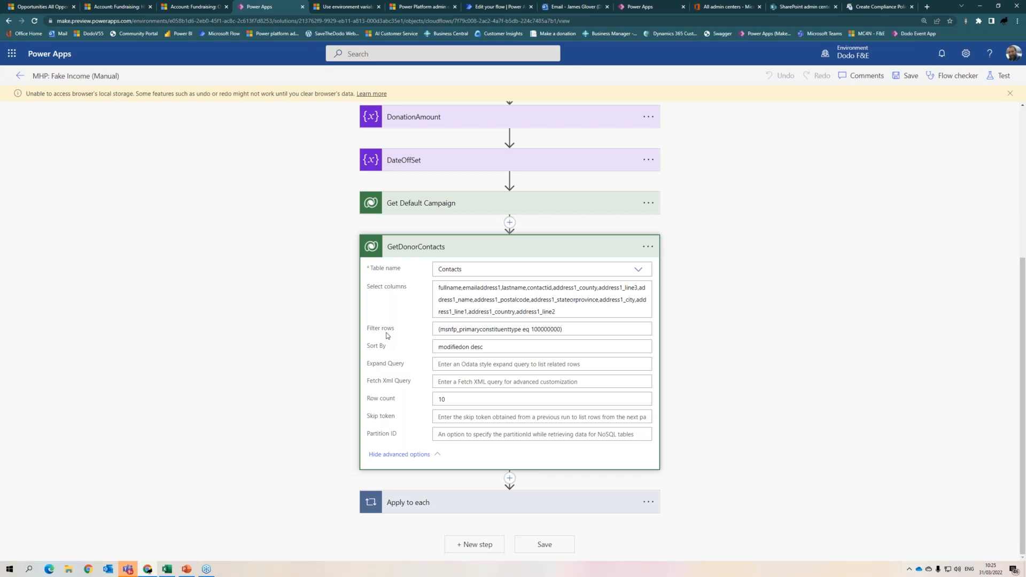
- Go back to the Presales solution's Cloud flows list
left_click(21, 78)
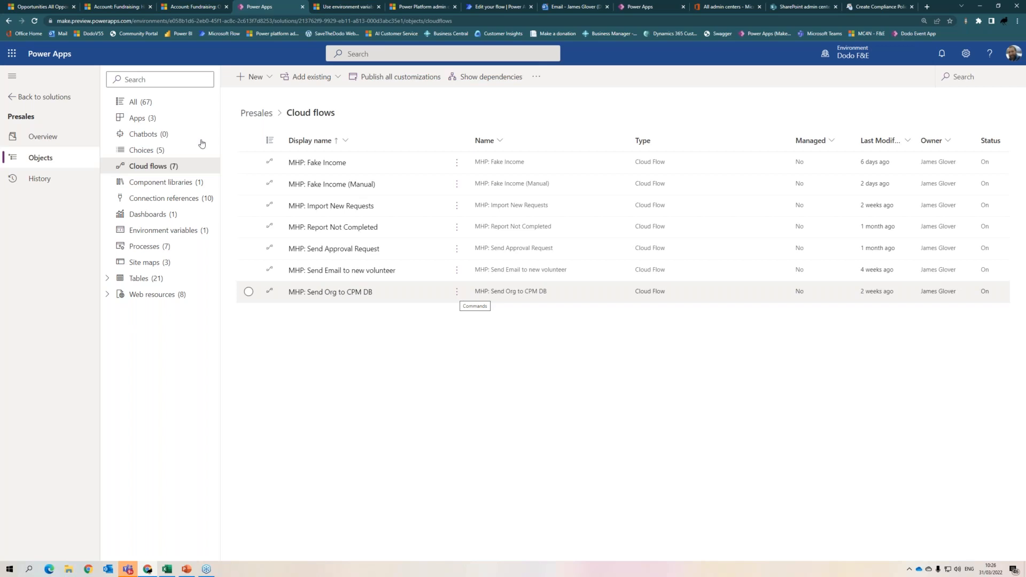
- Open MHP: Fake Income in edit mode and expand its monthly Recurrence trigger
left_click(318, 162)
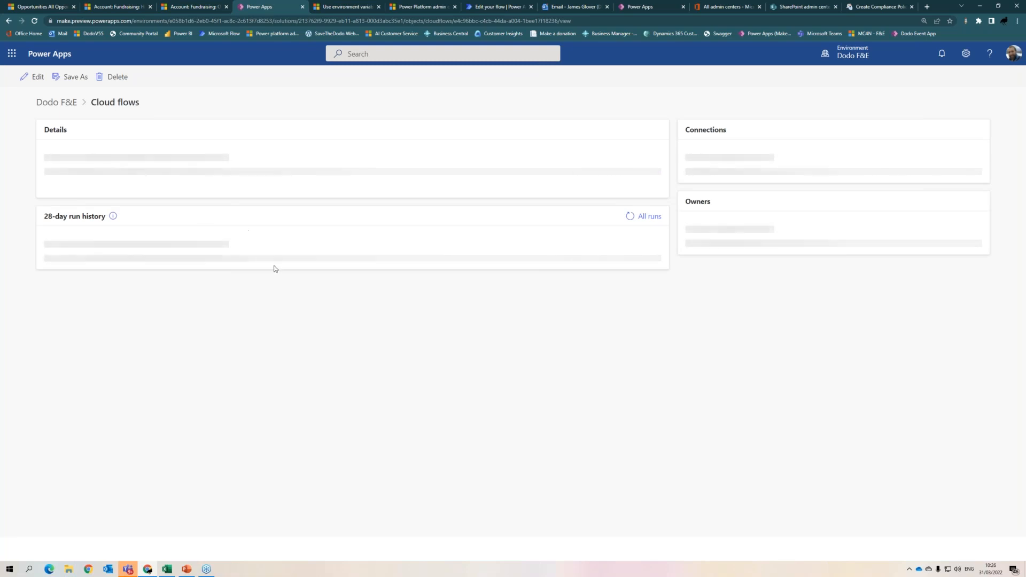
left_click(36, 81)
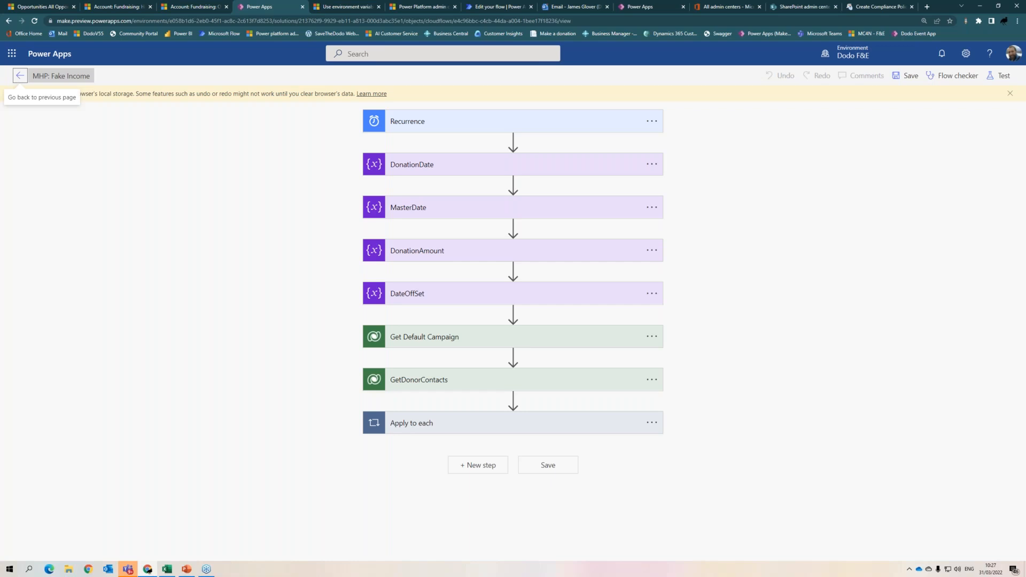
left_click(509, 123)
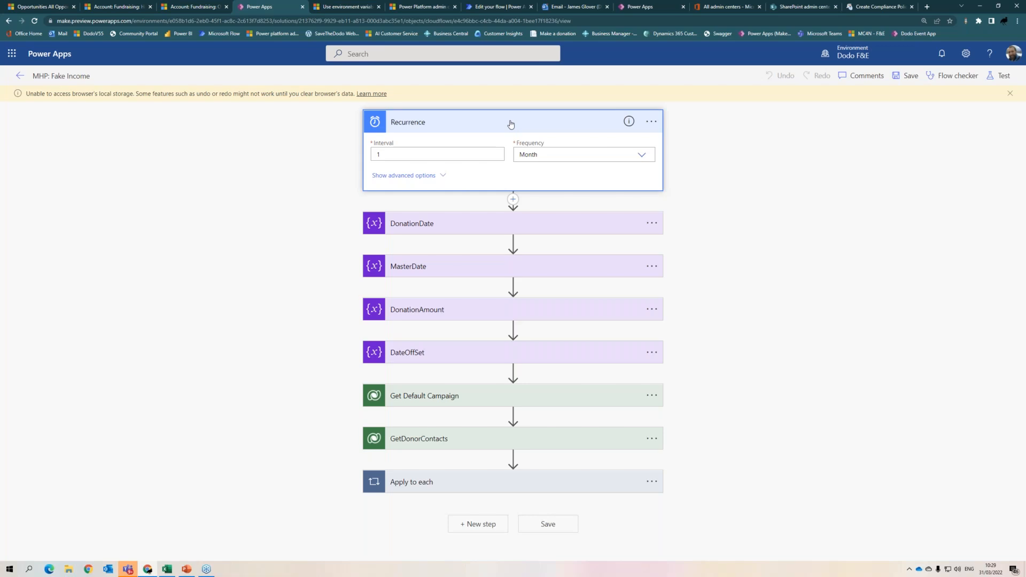
- Inspect the DateOffSet value's dynamic content, then exit the designer without saving changes
left_click(513, 200)
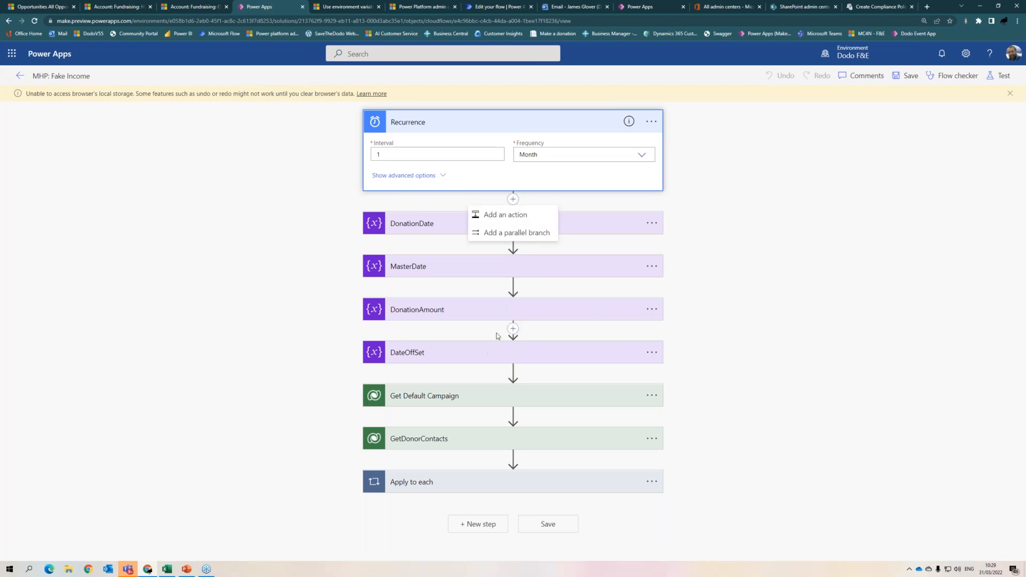
left_click(501, 352)
left_click(615, 408)
scroll(916, 446, "down", 2)
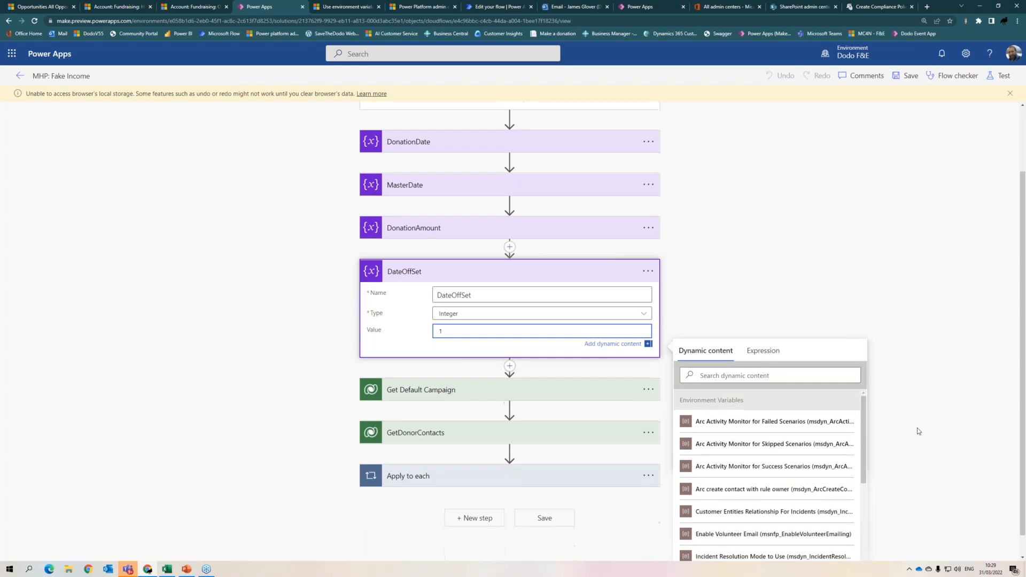
scroll(727, 444, "down", 3)
scroll(724, 459, "up", 2)
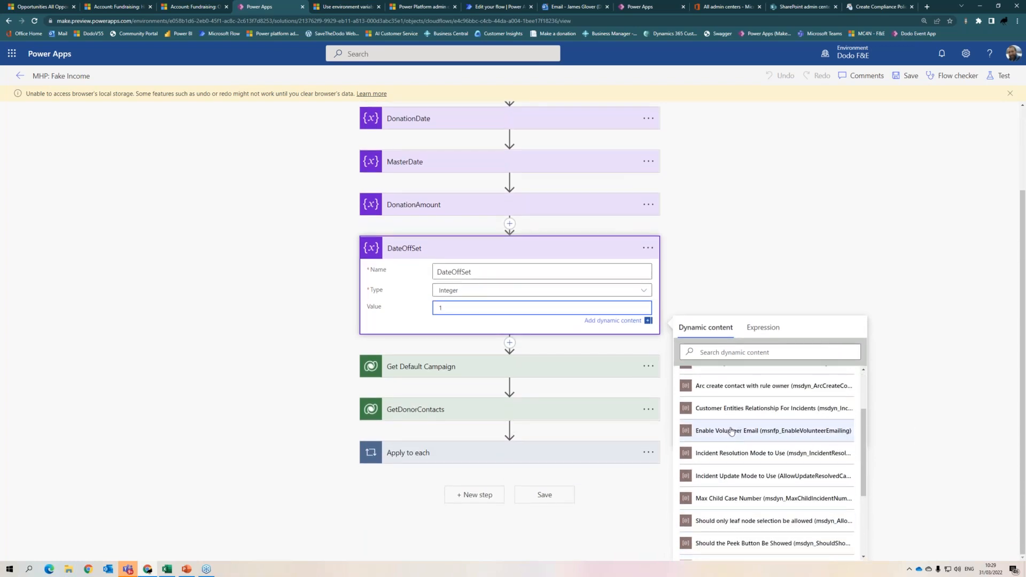
scroll(733, 434, "up", 1)
left_click(783, 256)
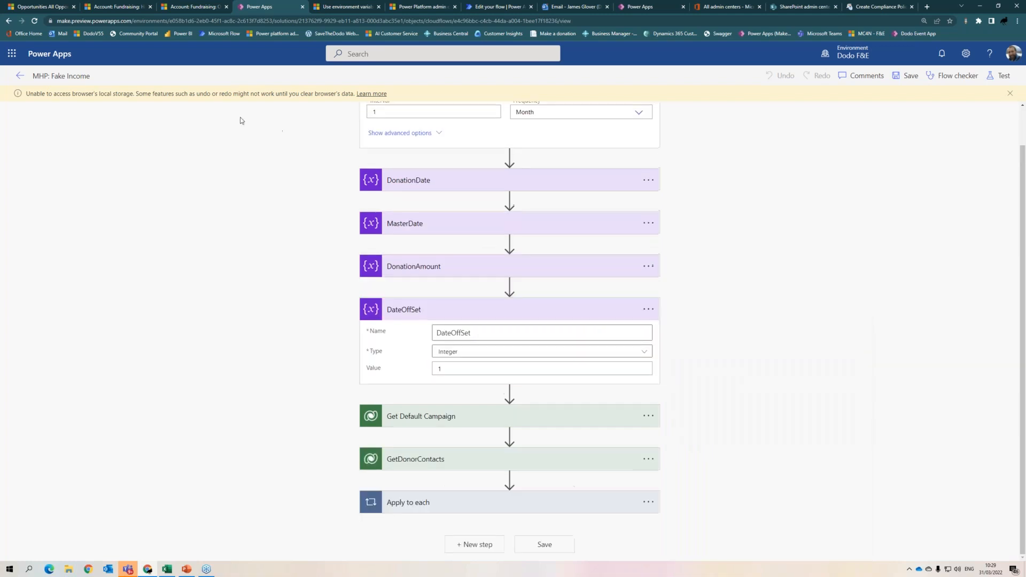
left_click(19, 76)
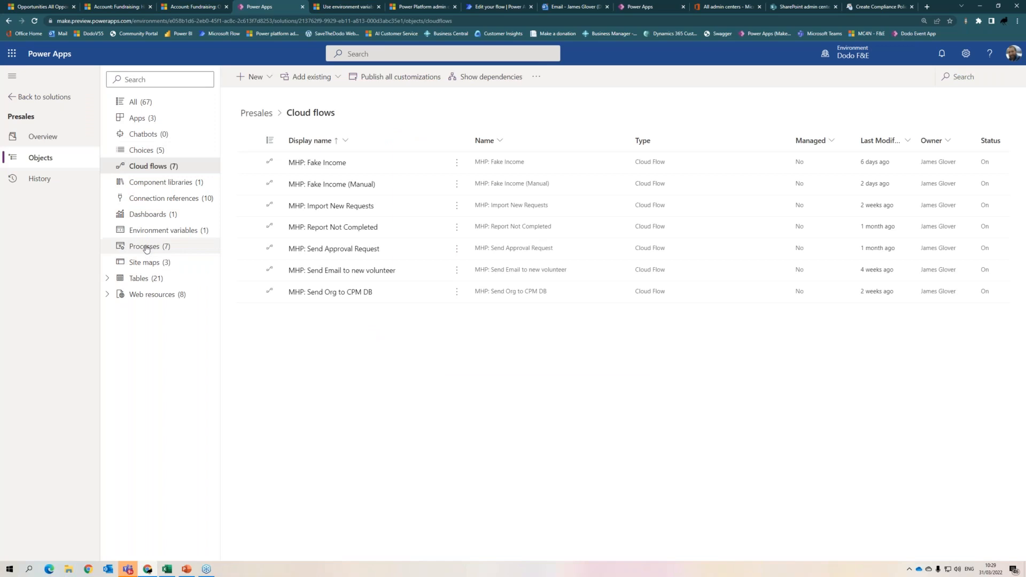
- Open a blank New environment variable form from the Presales environment variables list
left_click(155, 232)
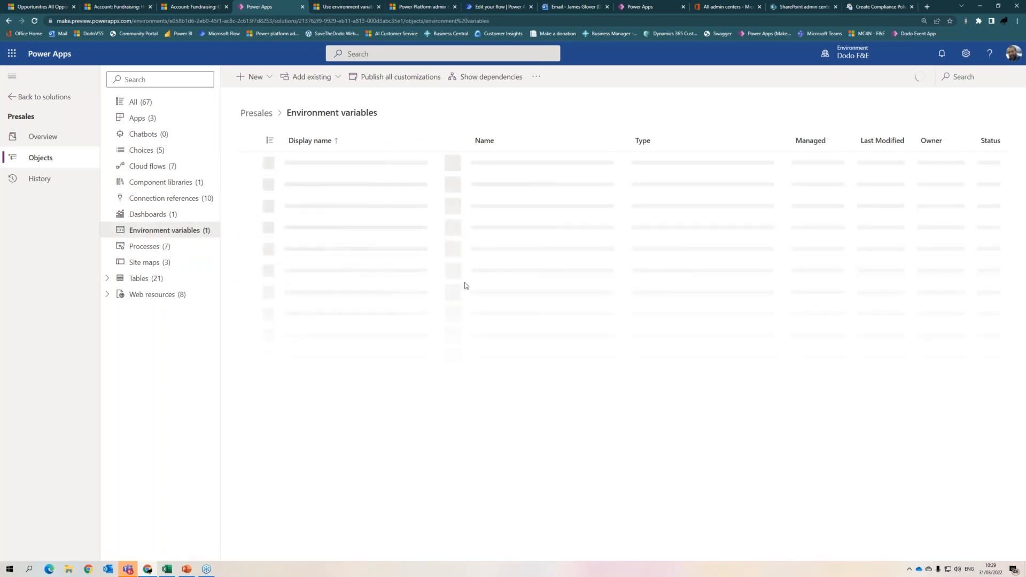
left_click(259, 77)
mouse_move(314, 247)
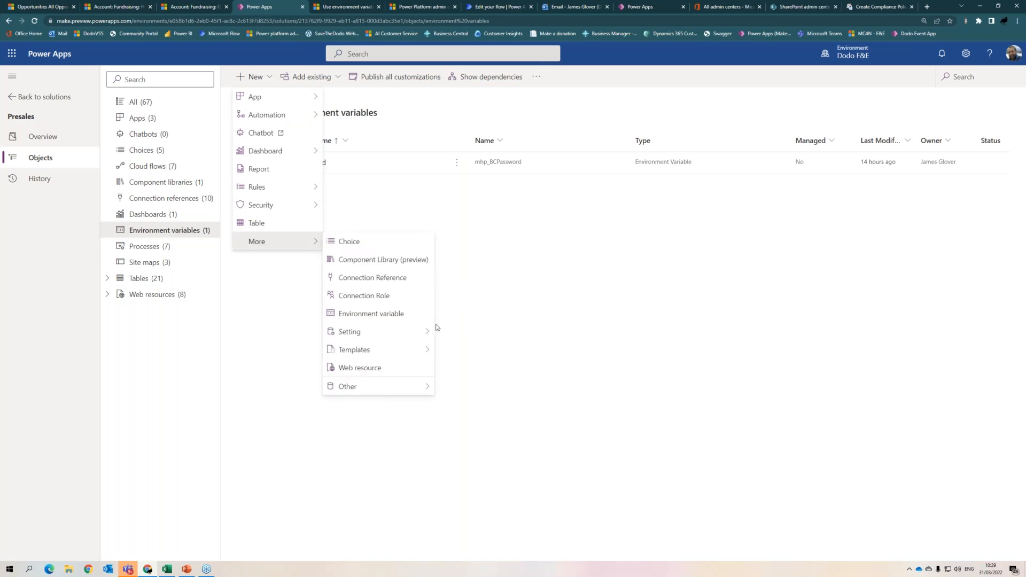
left_click(383, 314)
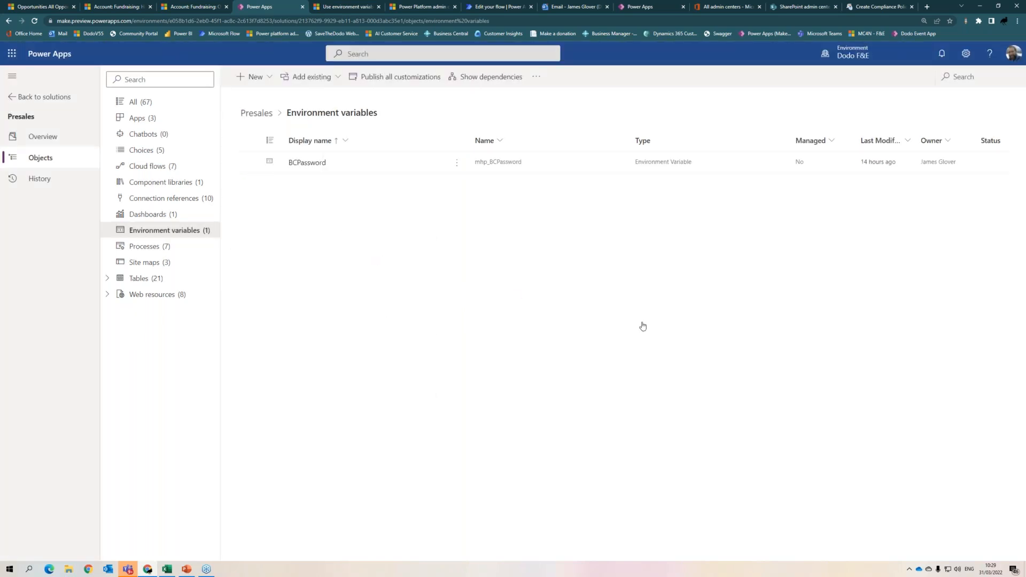
left_click(901, 137)
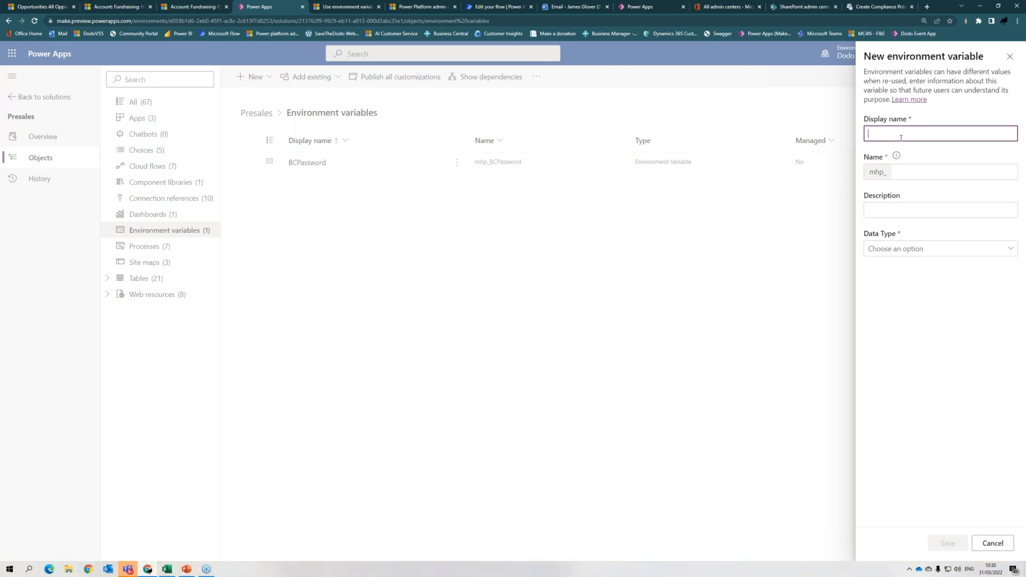
type("GoDonte")
type("s")
type("ate")
type("API")
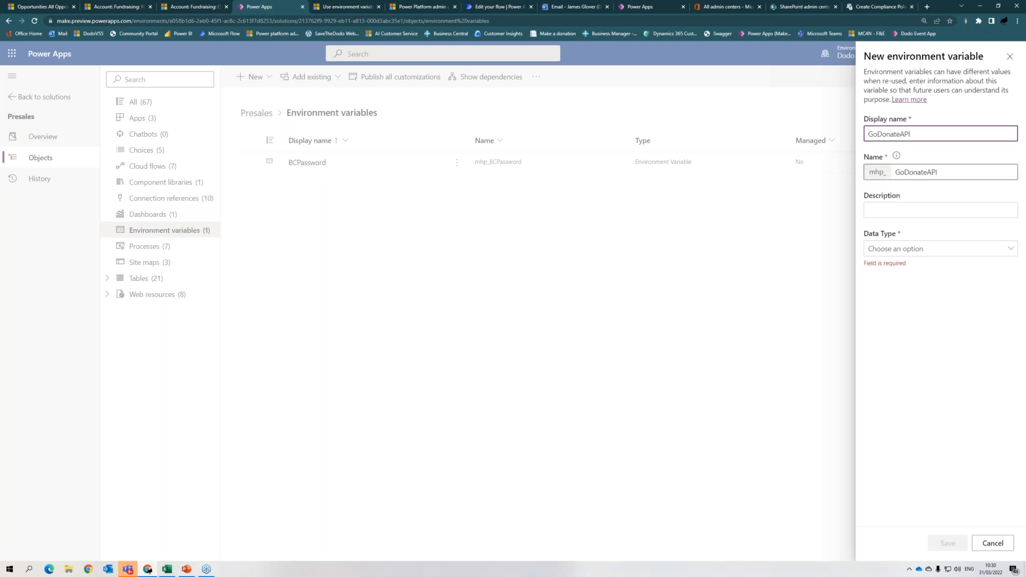
left_click(915, 250)
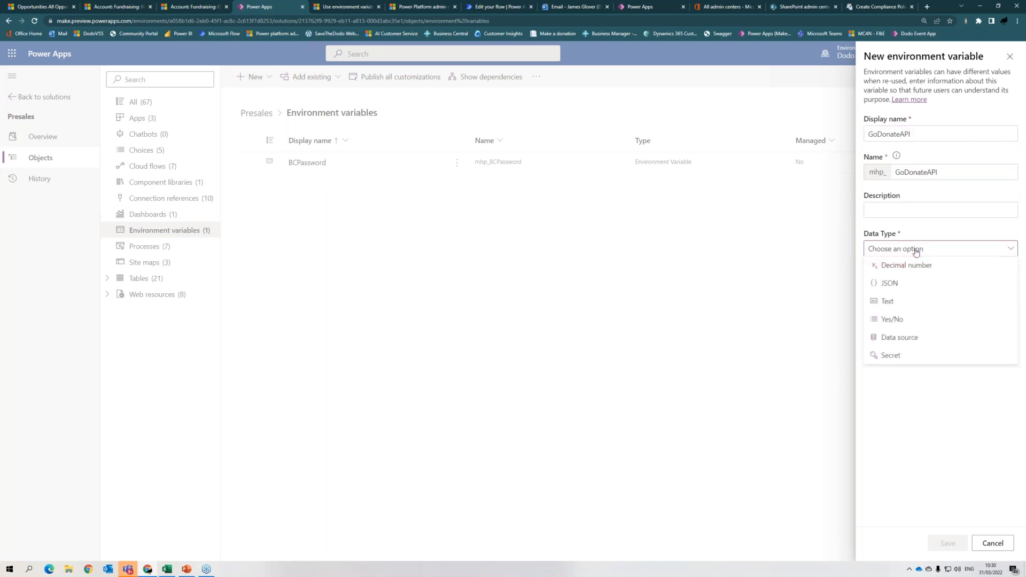
left_click(889, 302)
left_click(883, 286)
type("https")
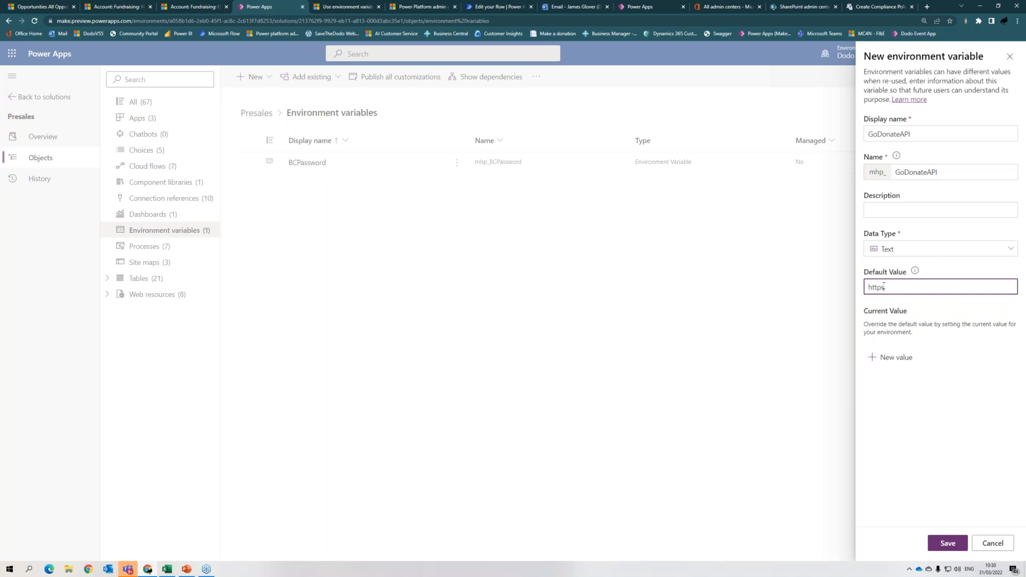
type("://www.api.com")
key("Tab")
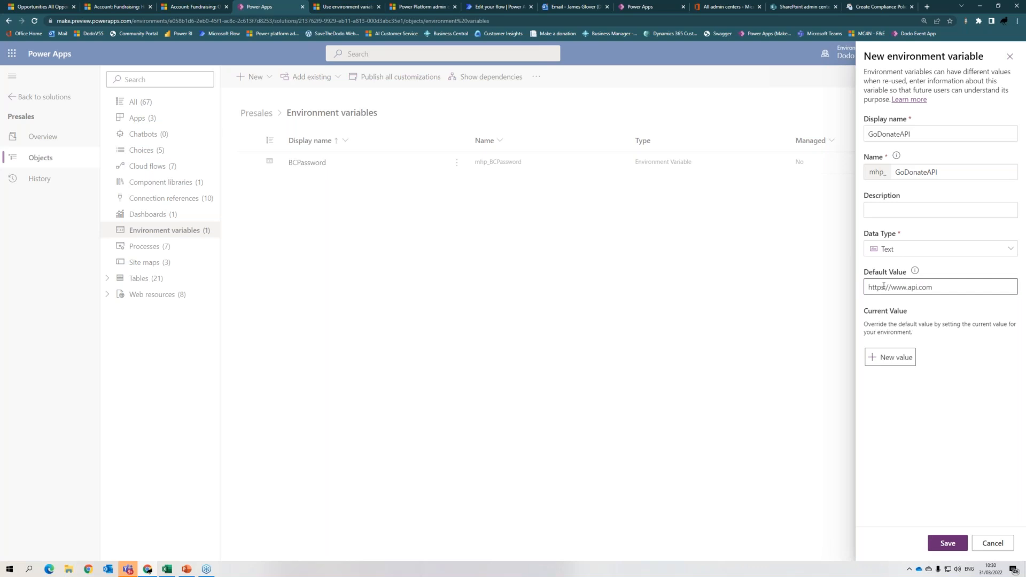
left_click(945, 543)
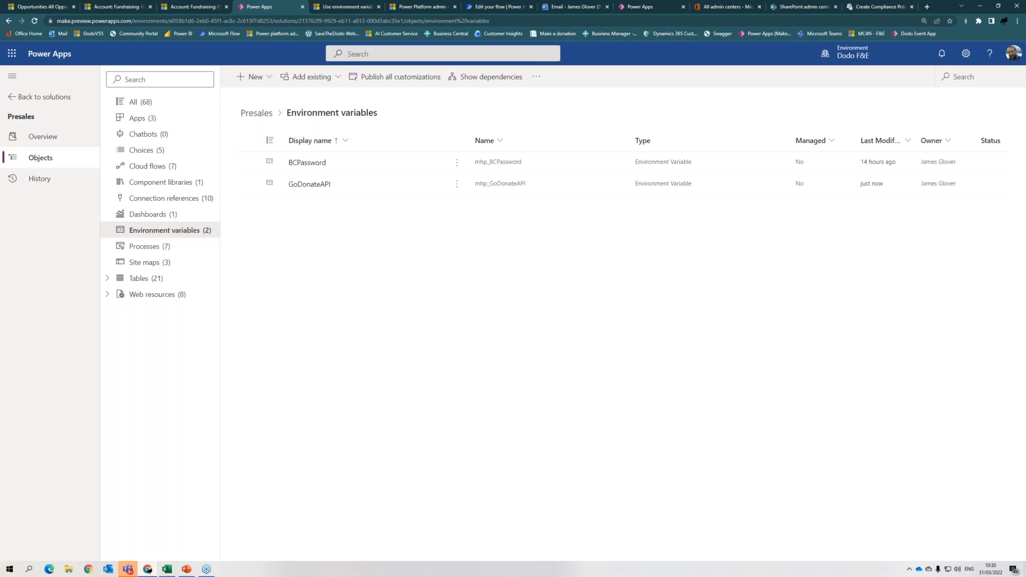
left_click(319, 166)
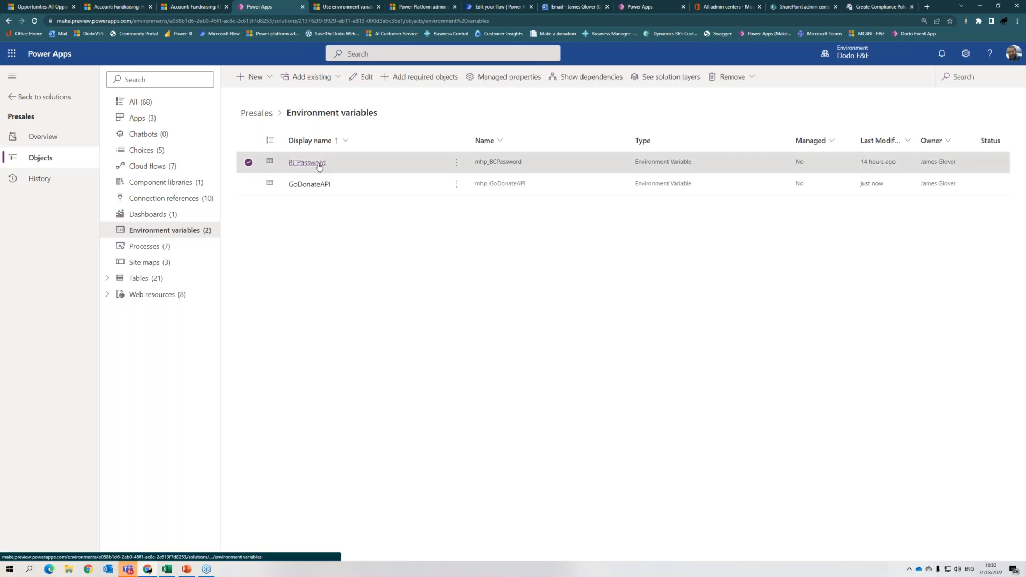
left_click(319, 164)
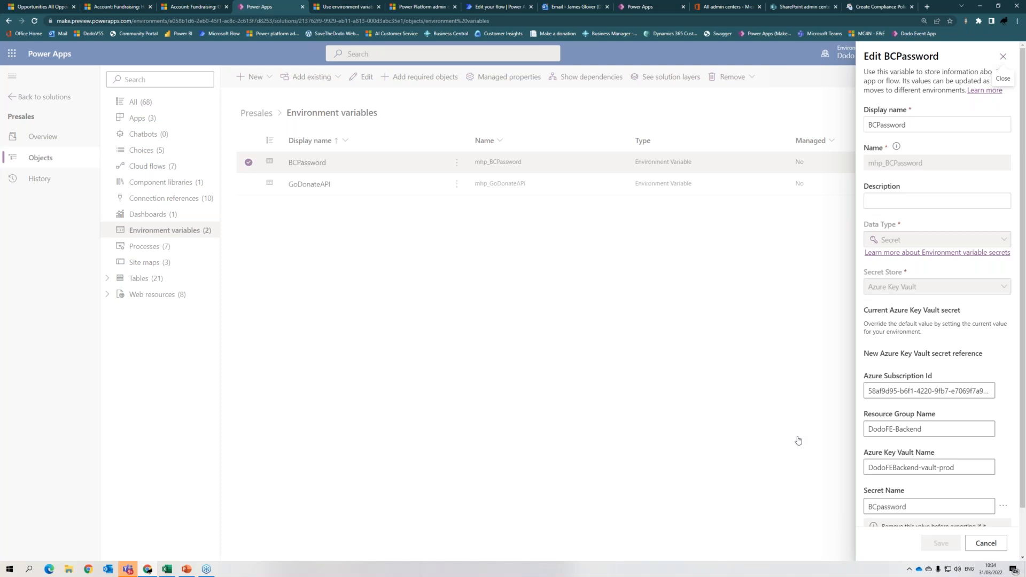
- Switch to the Power Platform admin center tab showing the DodoV55 Power Automate analytics
left_click(419, 8)
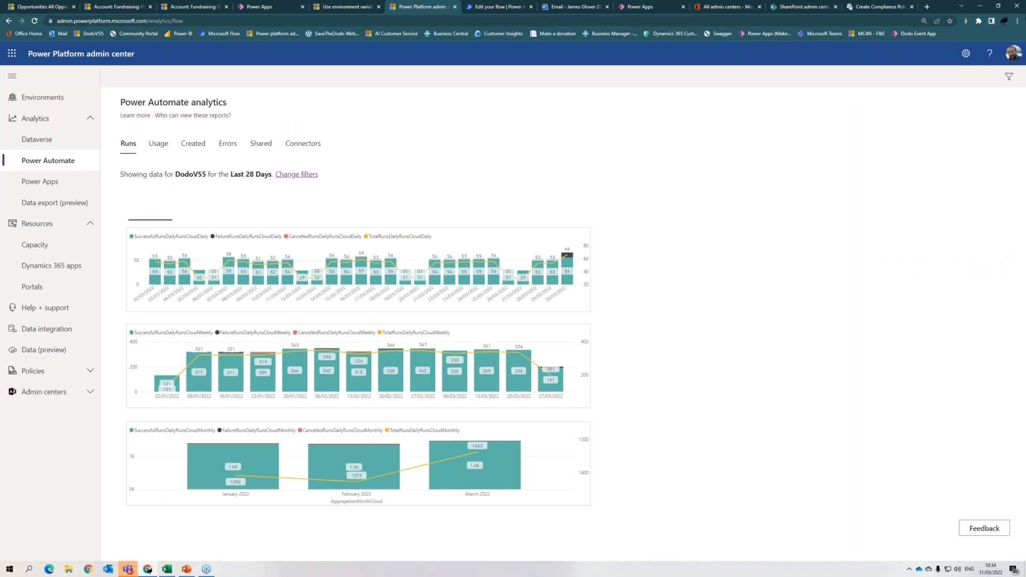
- Zoom the browser in two levels so the DodoV55 runs charts are larger
left_click(1017, 21)
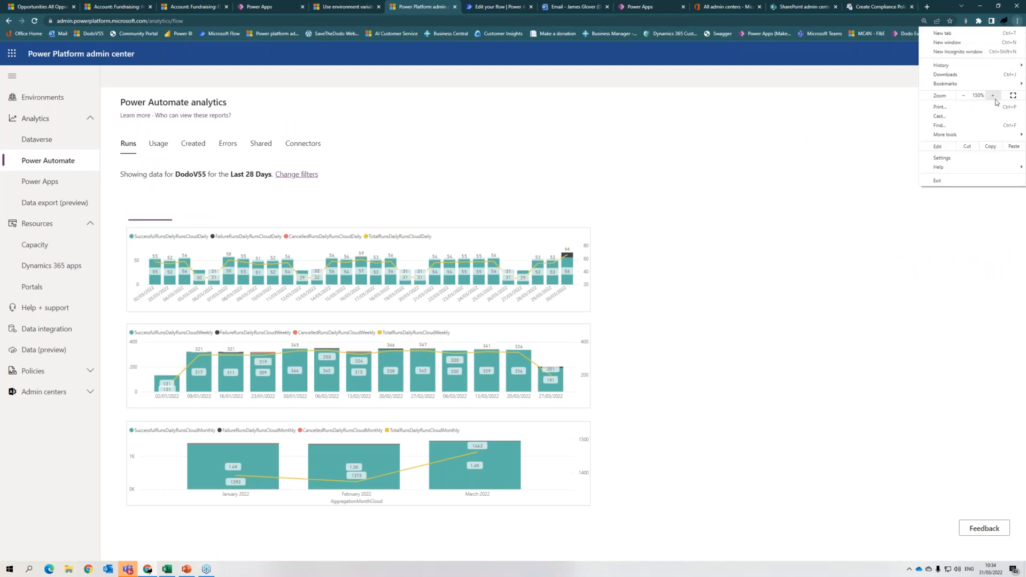
left_click(993, 96)
left_click(738, 188)
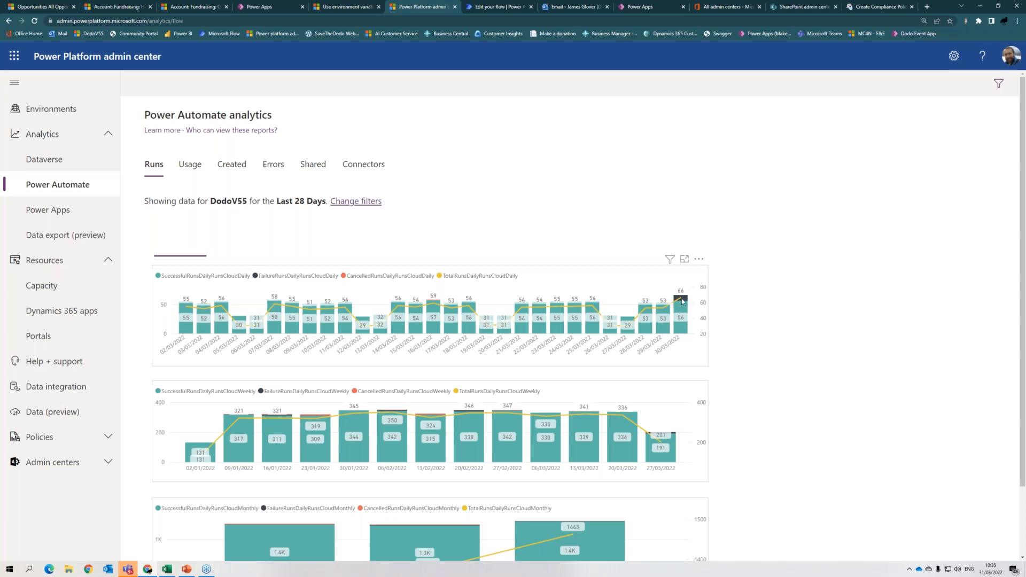
mouse_move(682, 301)
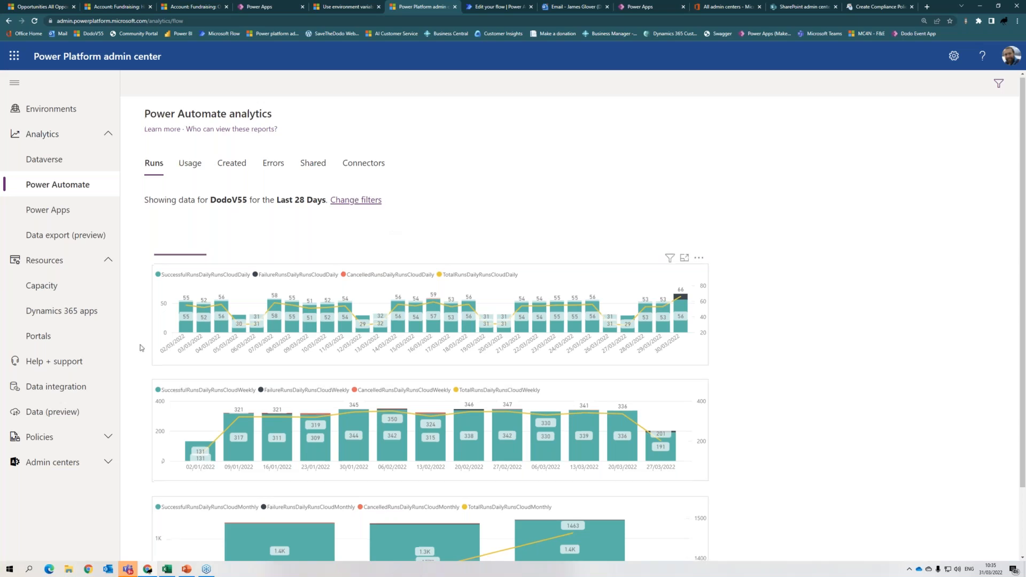
scroll(576, 471, "down", 3)
mouse_move(613, 483)
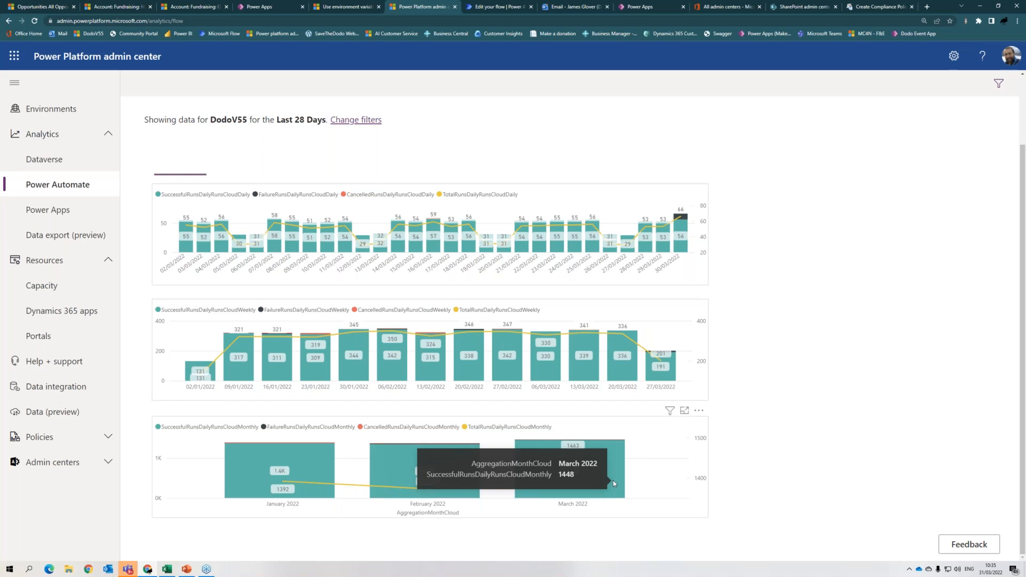
scroll(281, 220, "up", 2)
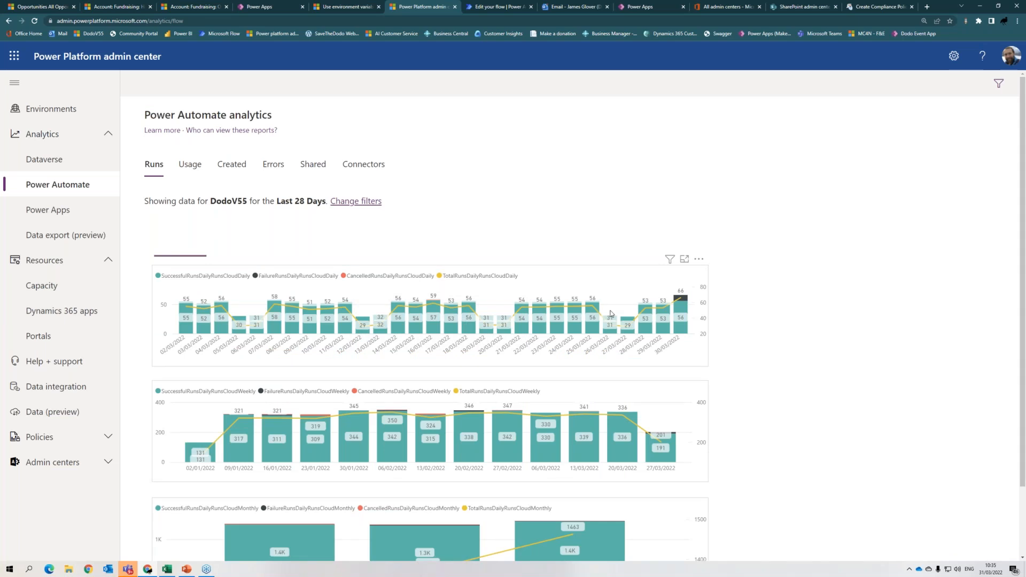
- Go from the Usage report to the blank Errors report and reload the page
left_click(188, 170)
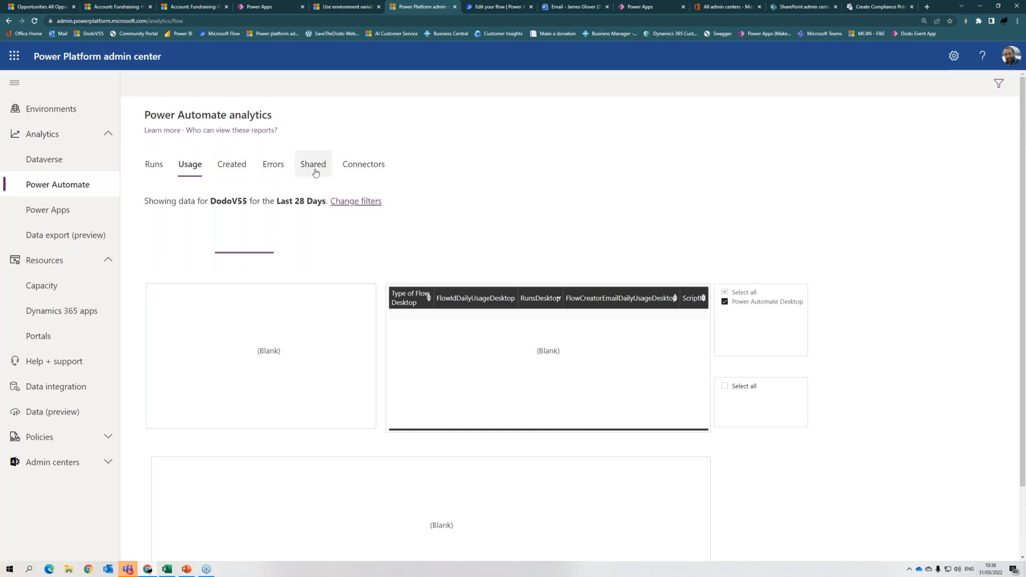
left_click(276, 167)
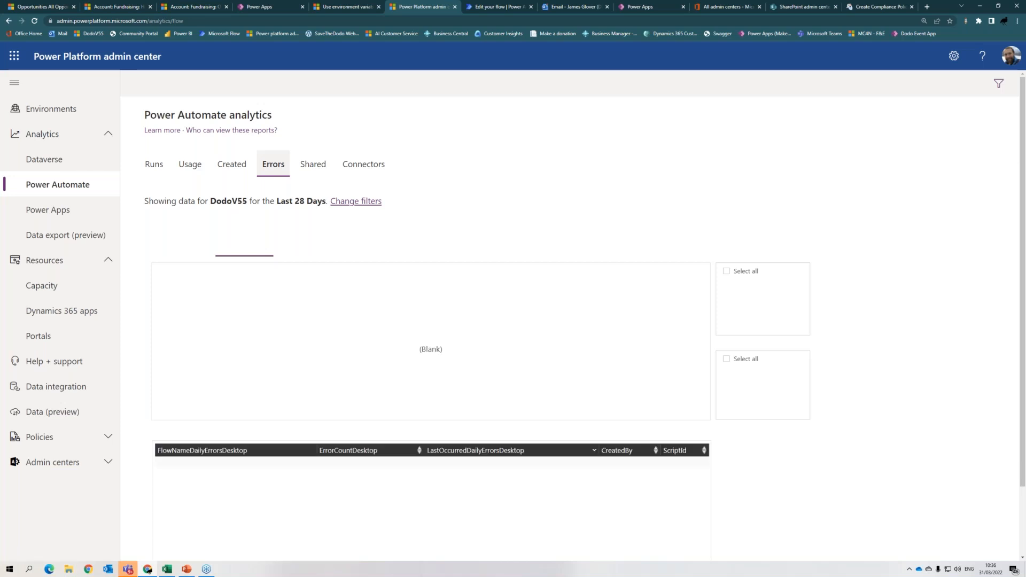
left_click(35, 22)
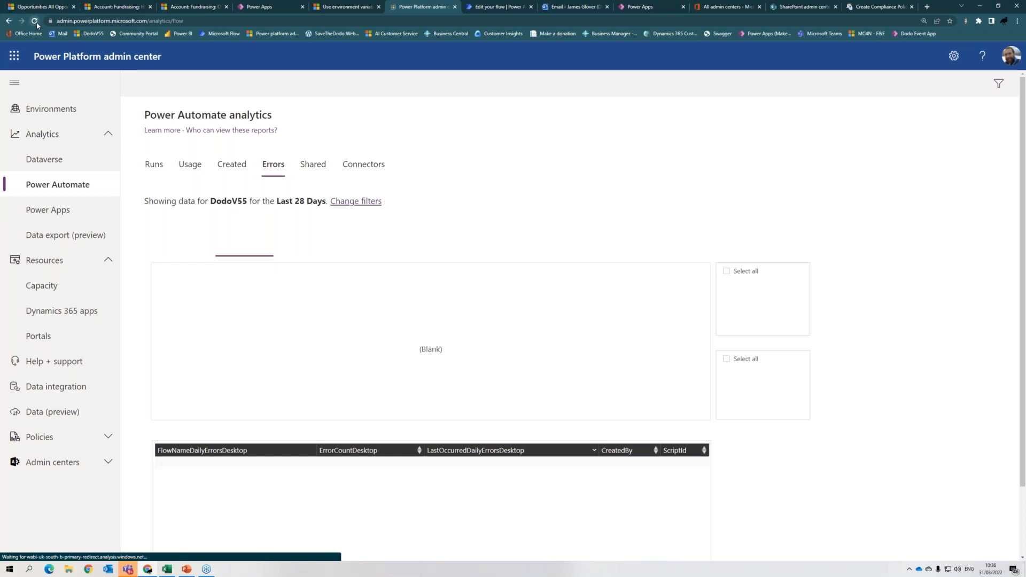
- Reload, reopen Errors, switch to cloud flows and scroll the per-flow error counts table
left_click(36, 22)
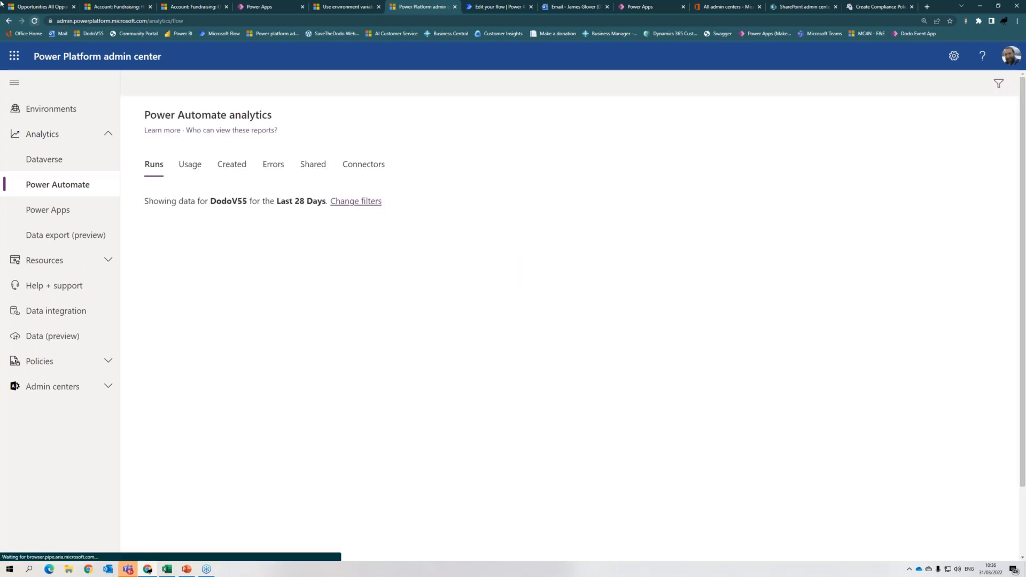
left_click(284, 167)
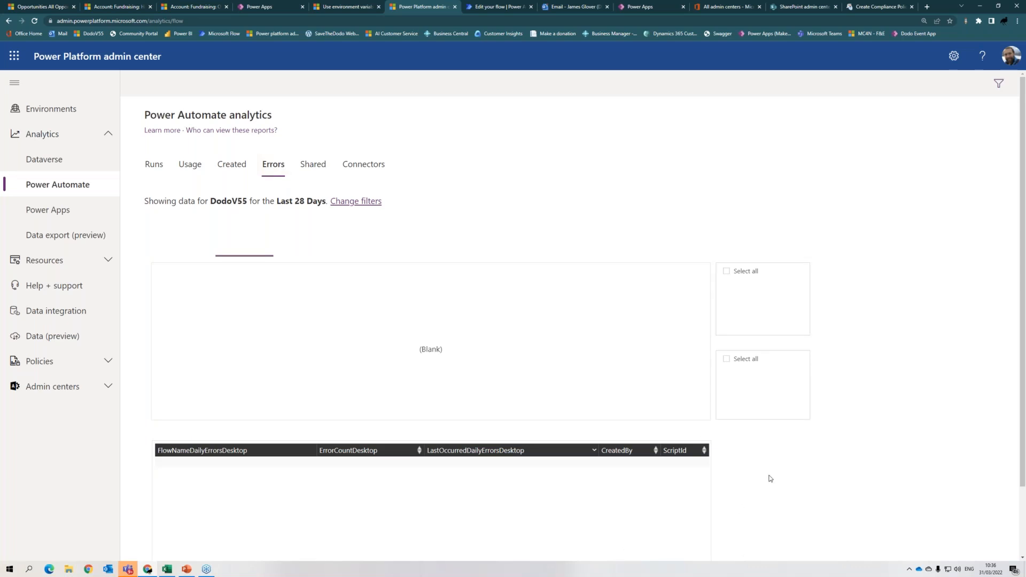
scroll(769, 476, "down", 2)
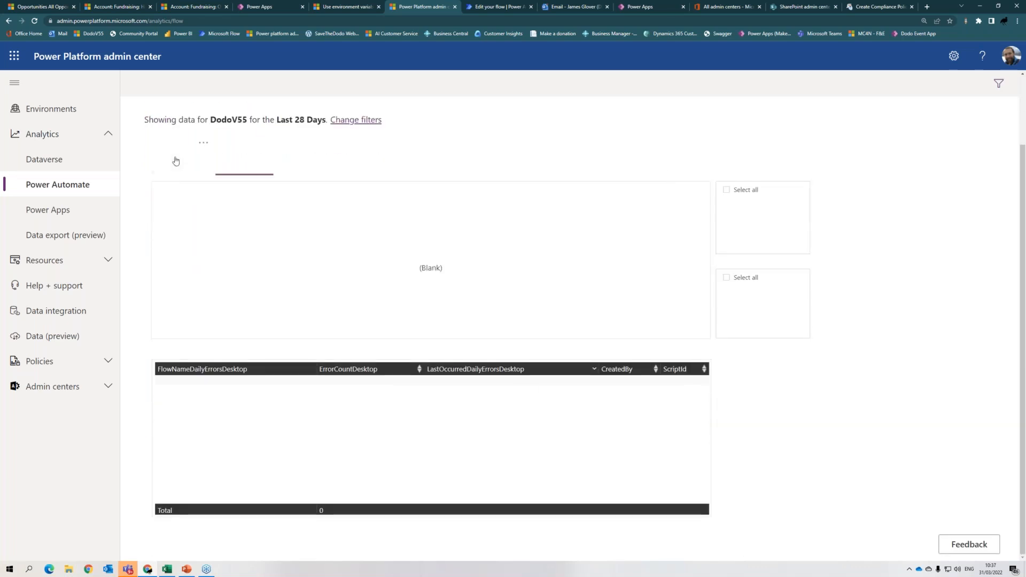
left_click(179, 171)
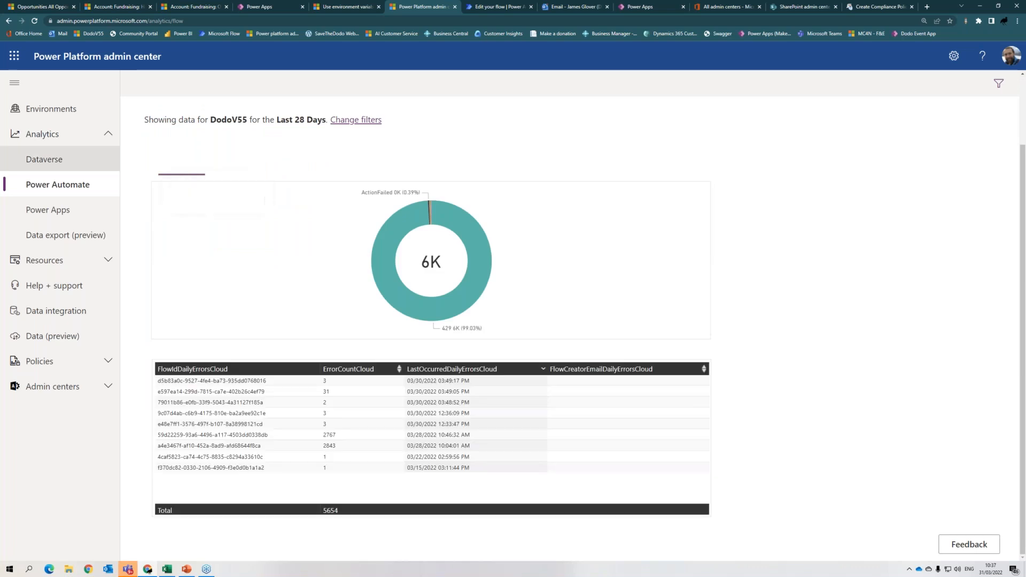
scroll(455, 416, "up", 2)
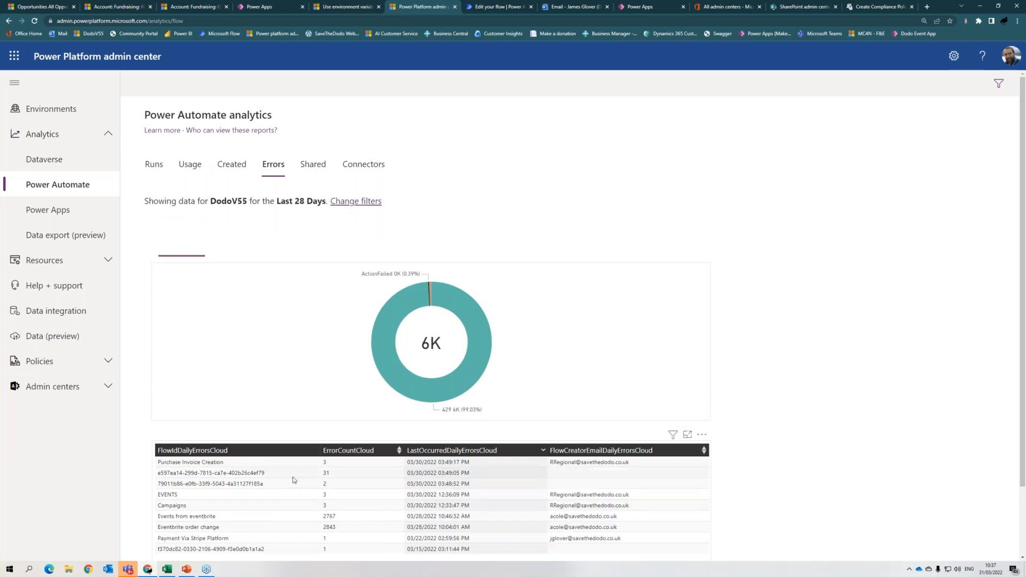
scroll(183, 425, "down", 1)
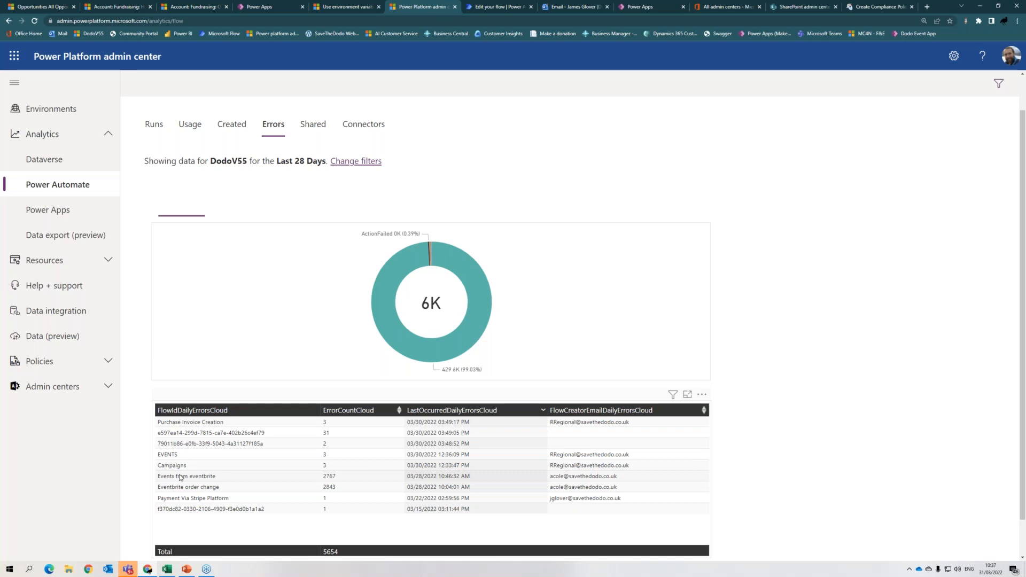
- Open the Usage report and scroll its table of 18 cloud flows by trigger type
left_click(190, 128)
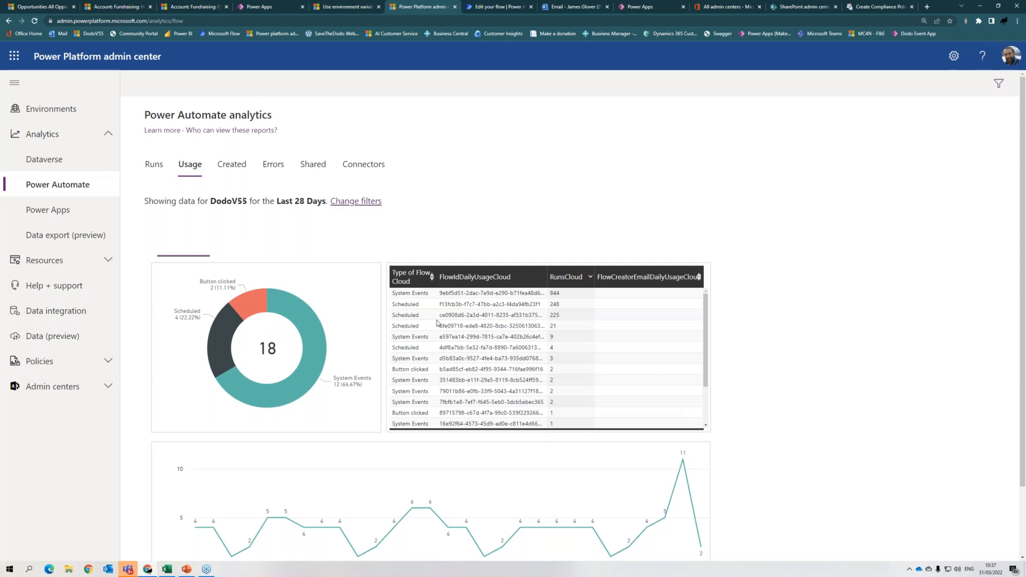
scroll(500, 338, "down", 6)
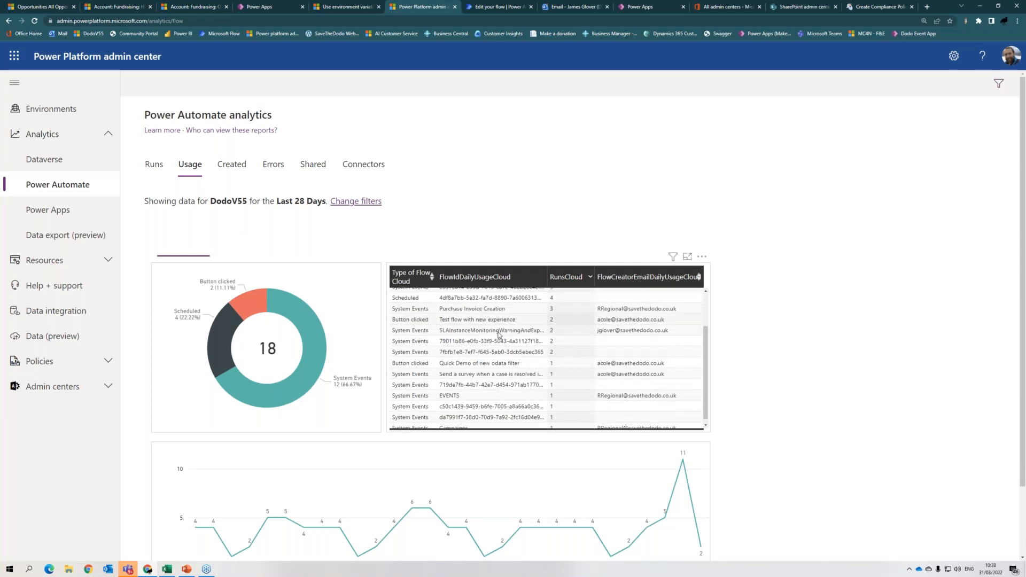
scroll(841, 354, "up", 2)
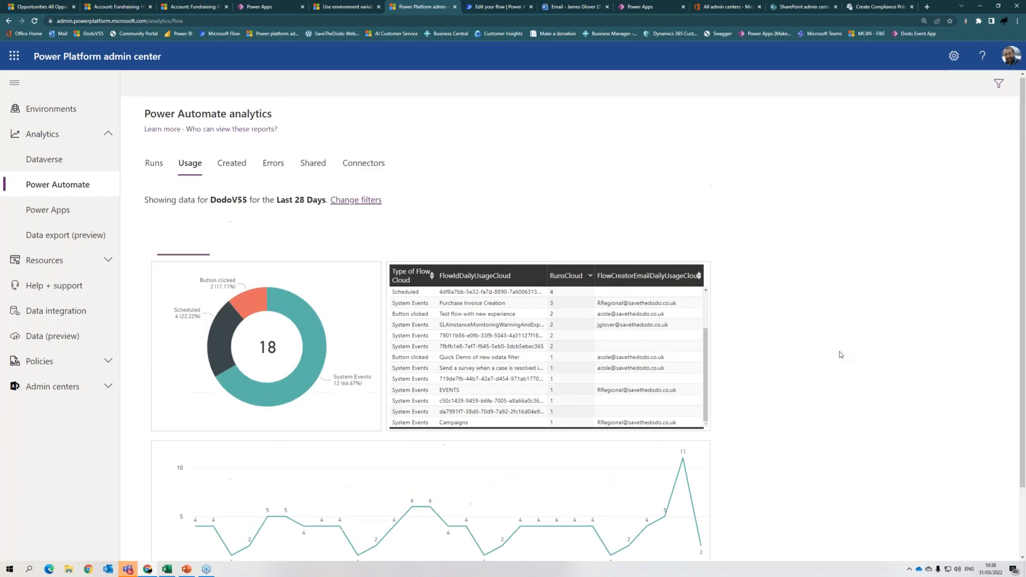